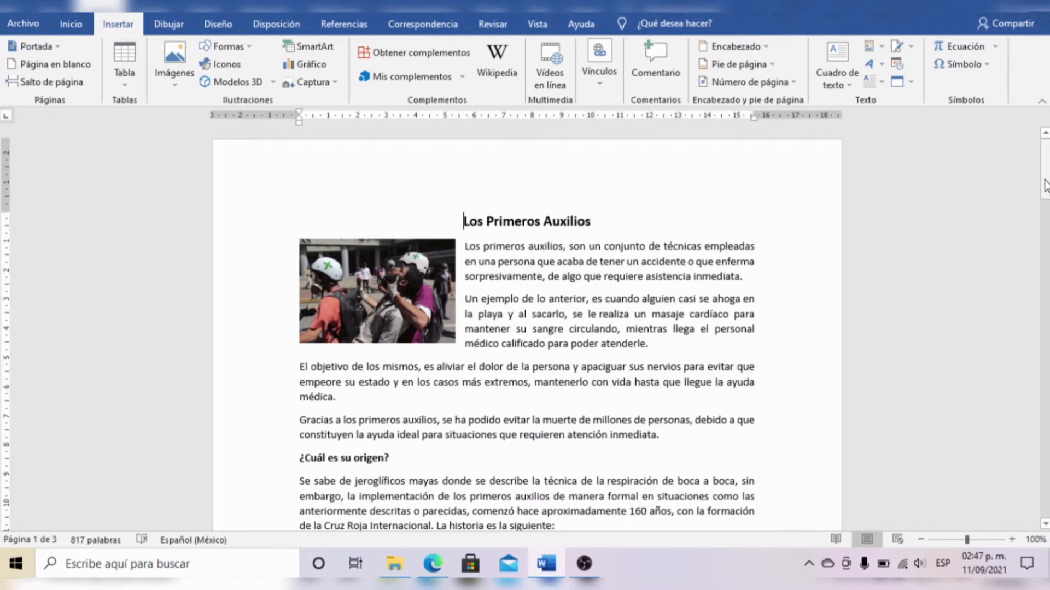
# - Lay out the text of the first aid document in two columns
pyautogui.moveTo(1046, 186); pyautogui.dragTo(1045, 436)
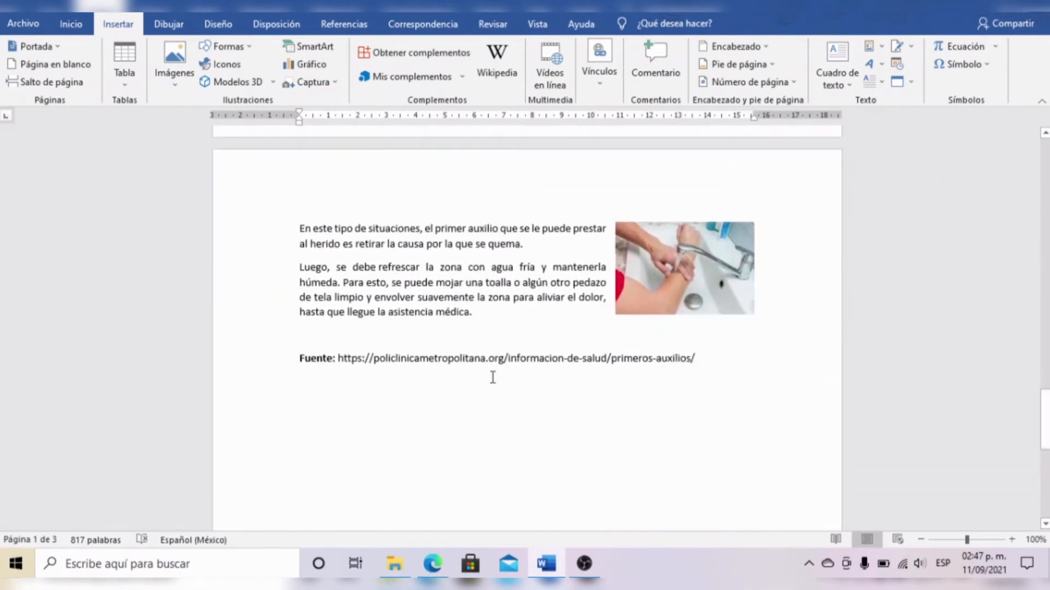
pyautogui.click(299, 367)
pyautogui.moveTo(1045, 413); pyautogui.dragTo(1045, 163)
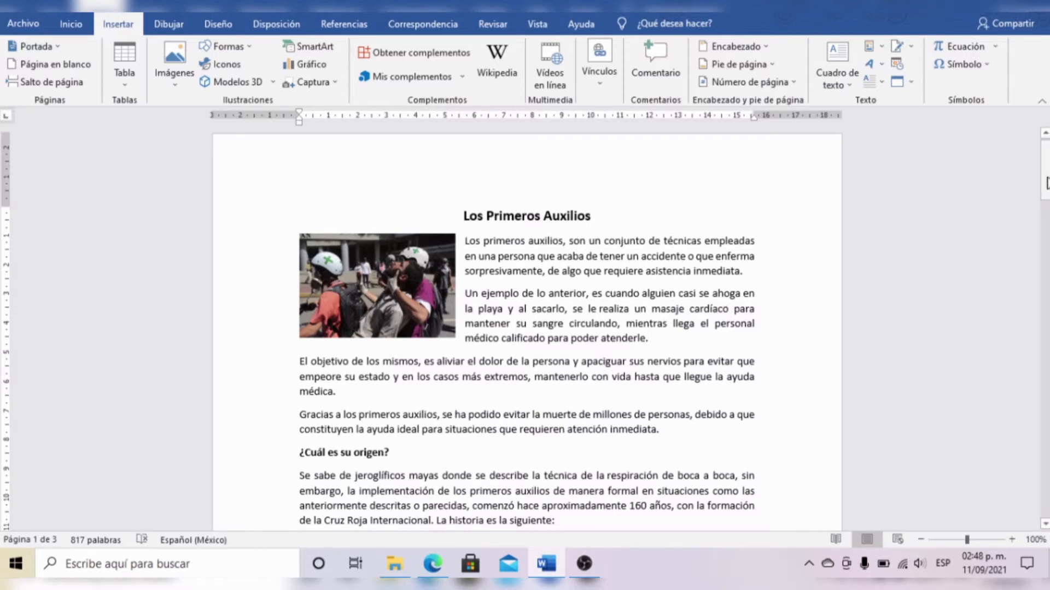
pyautogui.scroll(1, 982, 177)
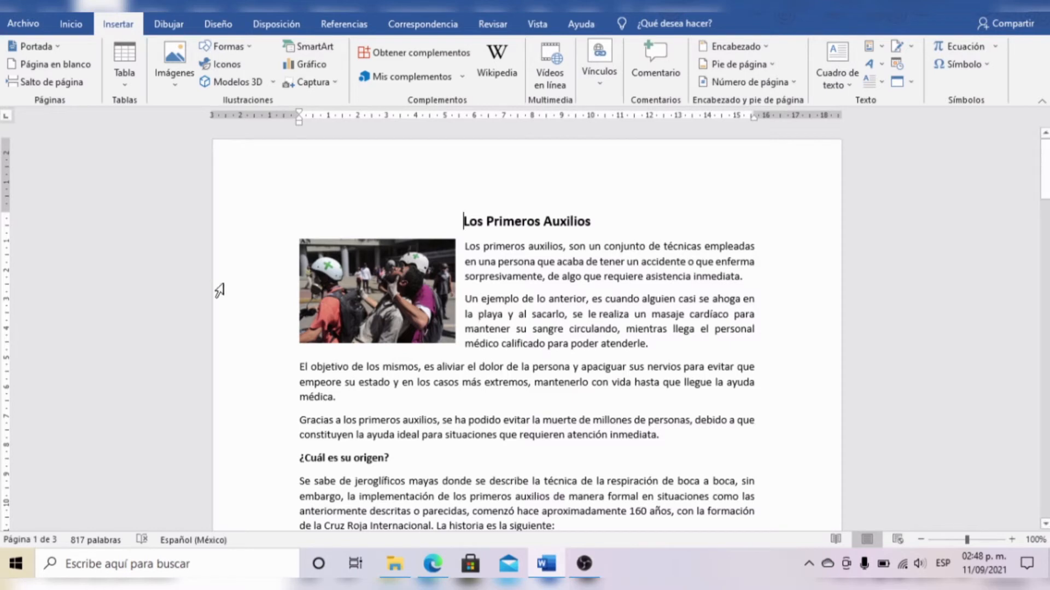
pyautogui.click(289, 34)
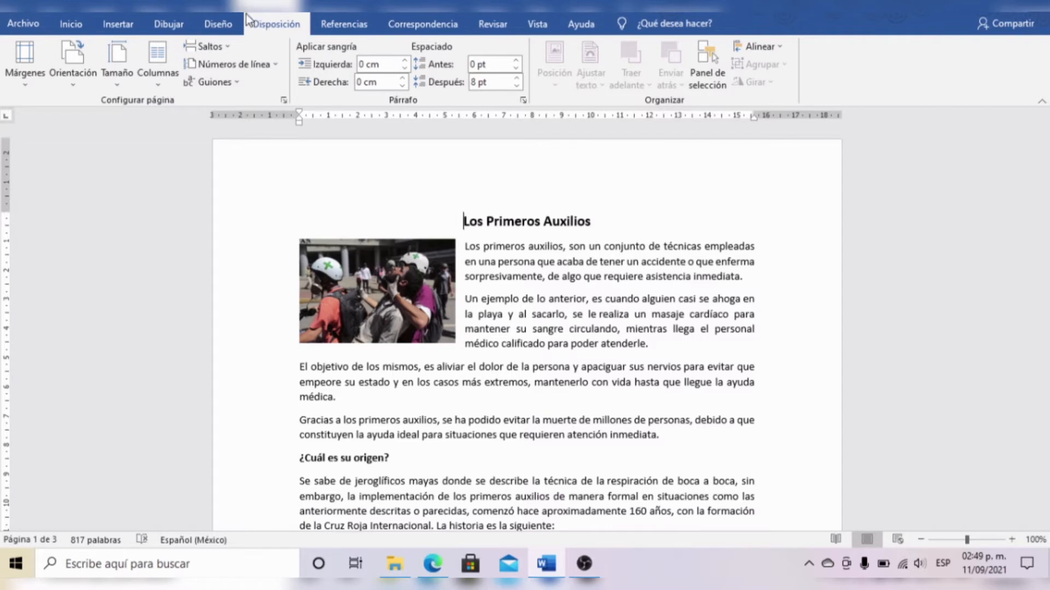
pyautogui.click(227, 27)
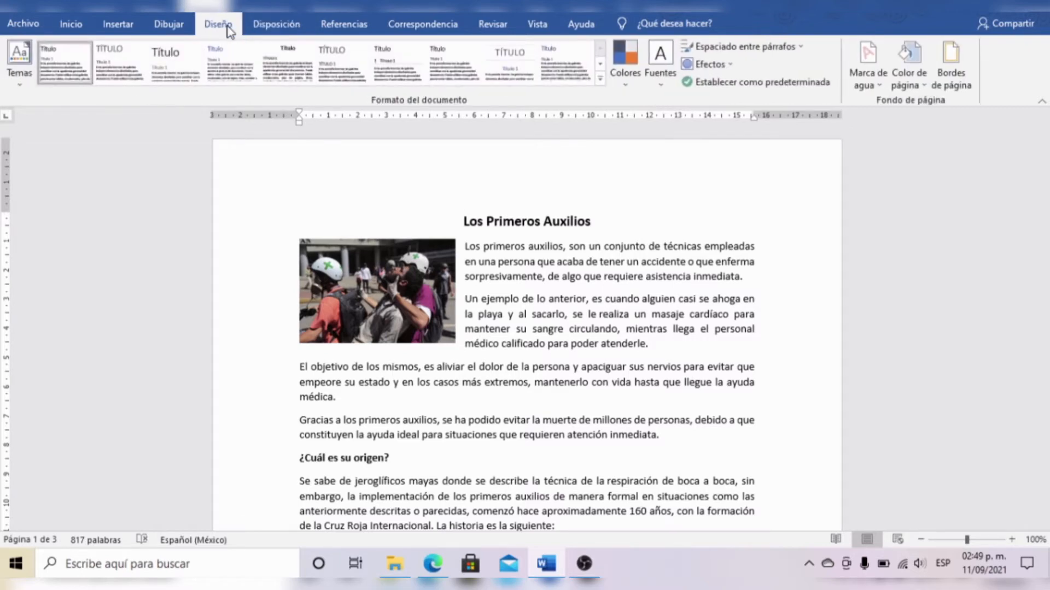
pyautogui.click(270, 30)
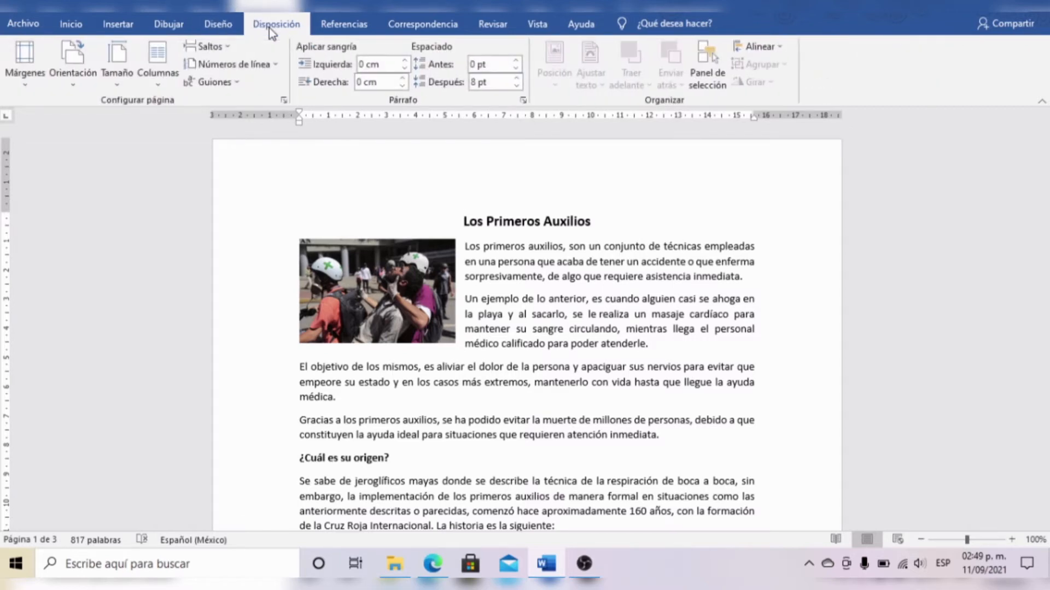
pyautogui.click(161, 81)
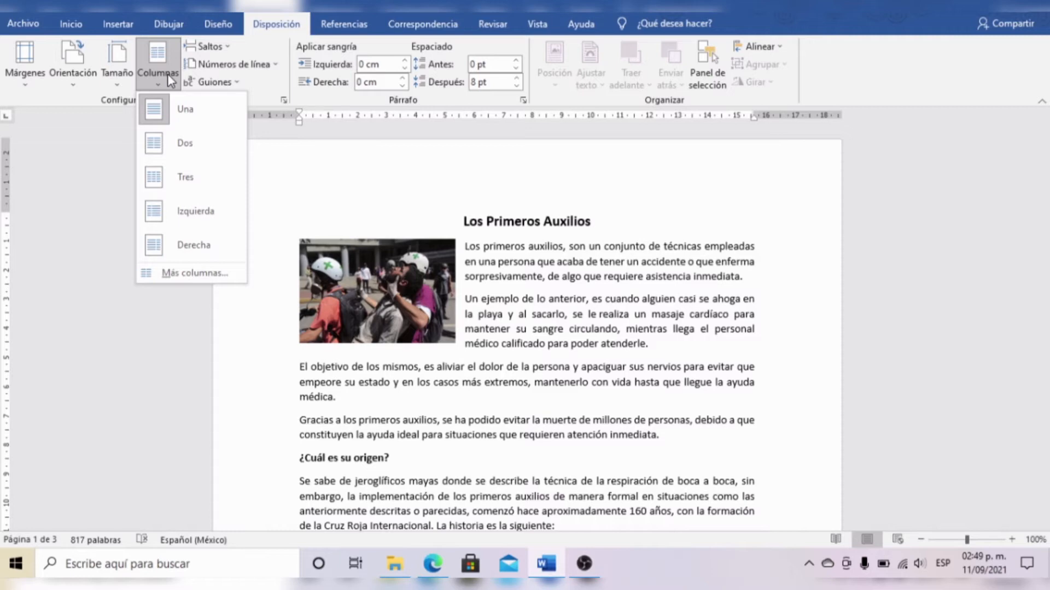
pyautogui.click(182, 143)
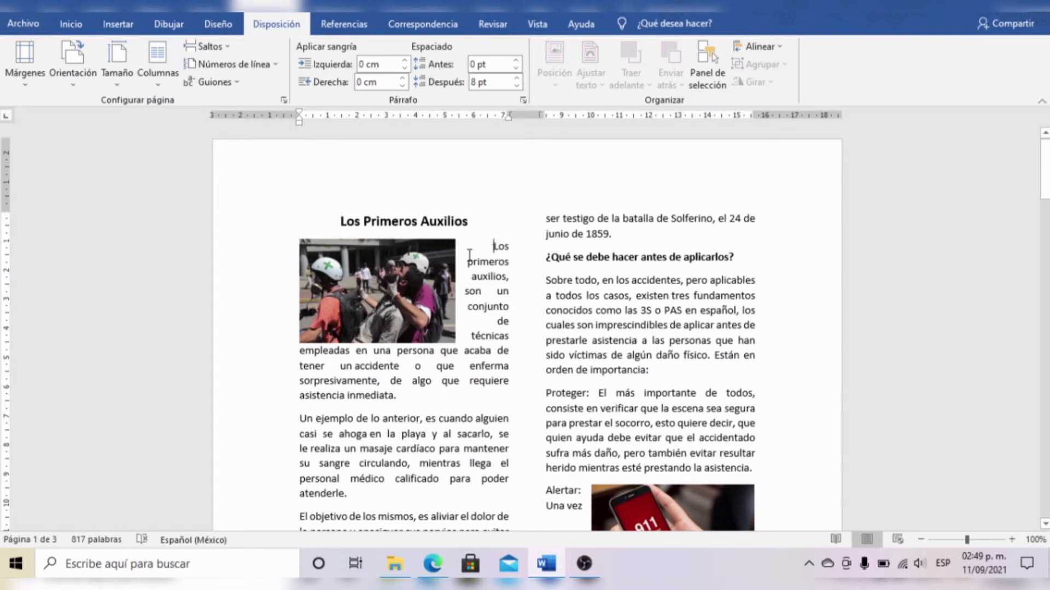
# - Shrink the helmet photo and the 911 phone photo, and move the phone photo up beside the "Proteger" paragraph
pyautogui.click(425, 311)
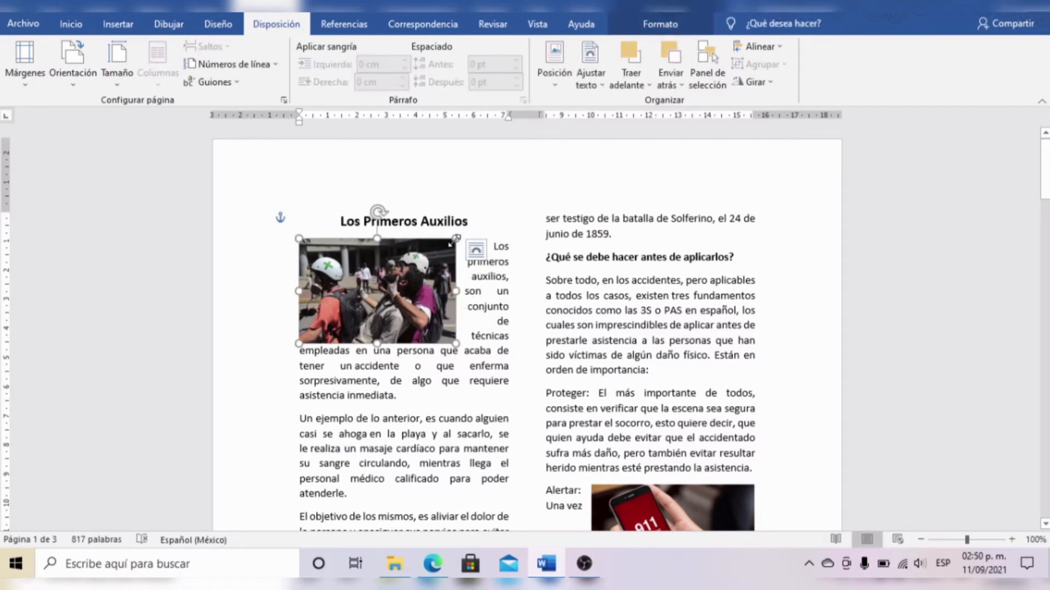
pyautogui.moveTo(451, 243); pyautogui.dragTo(399, 279)
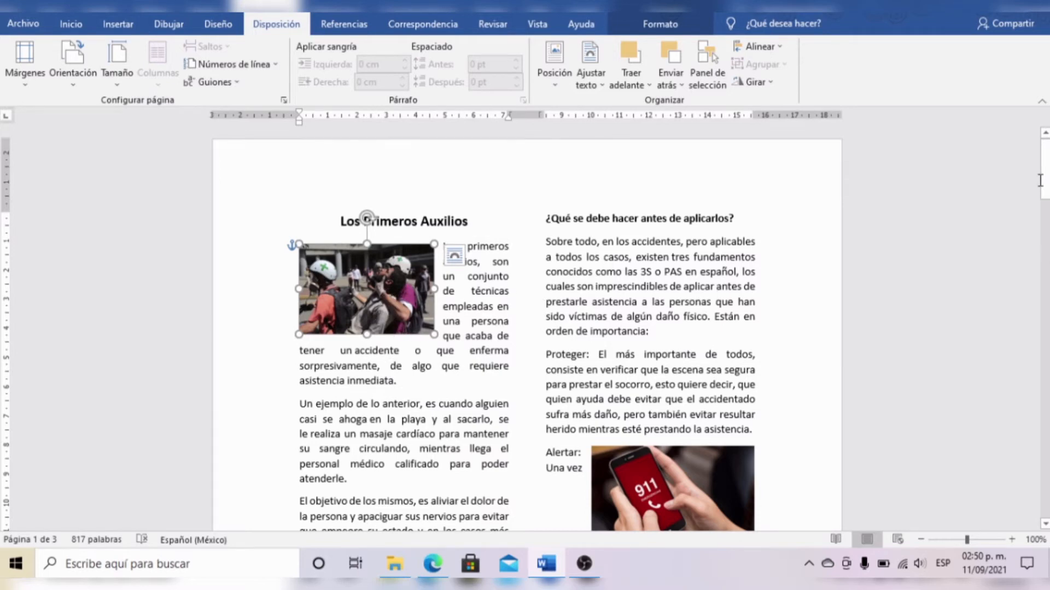
pyautogui.scroll(-2, 1040, 180)
pyautogui.click(706, 384)
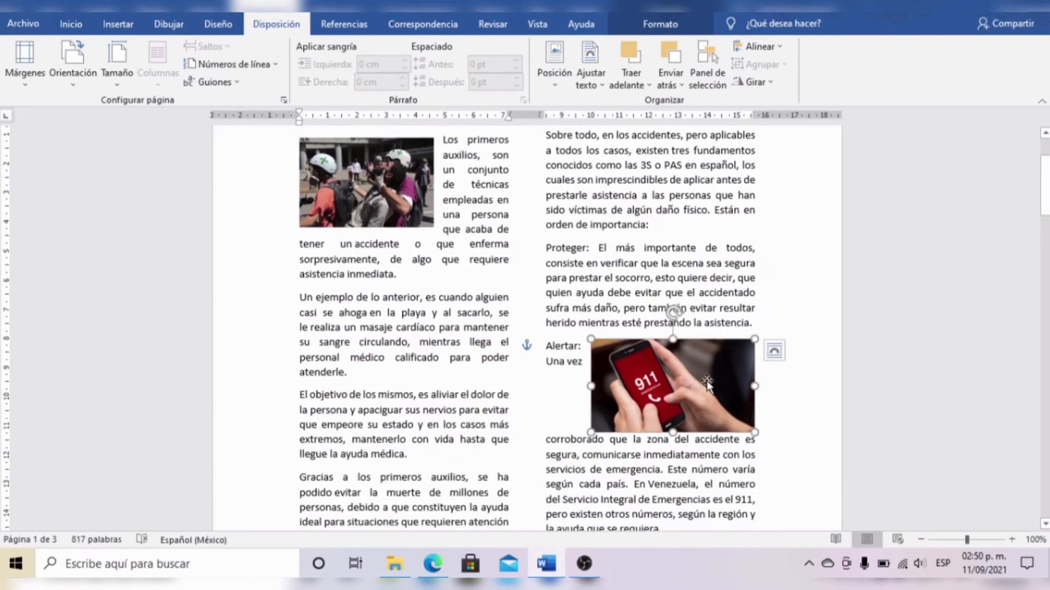
pyautogui.moveTo(754, 340); pyautogui.dragTo(718, 285)
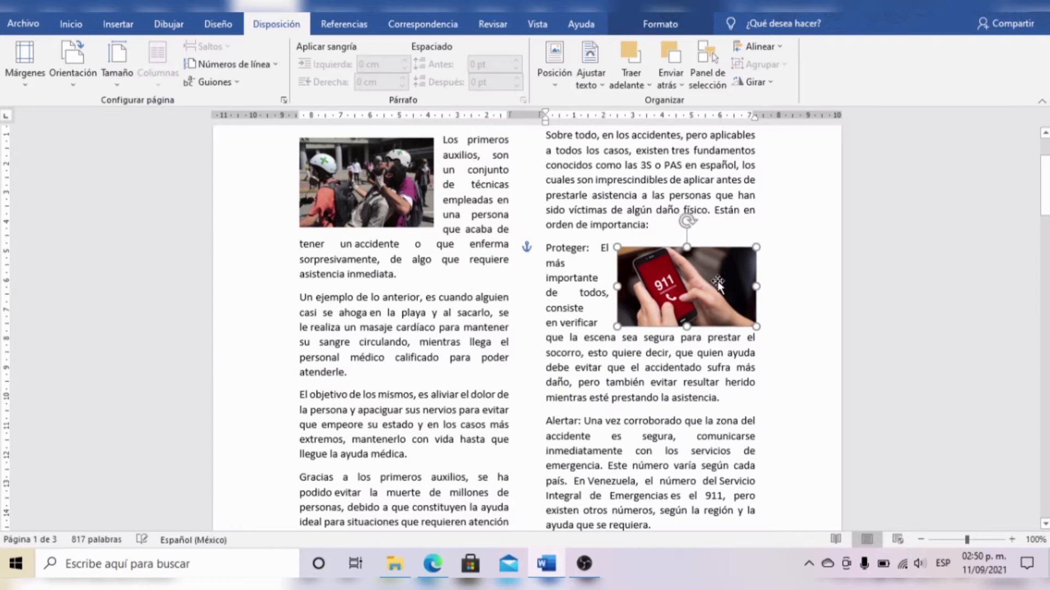
pyautogui.click(702, 383)
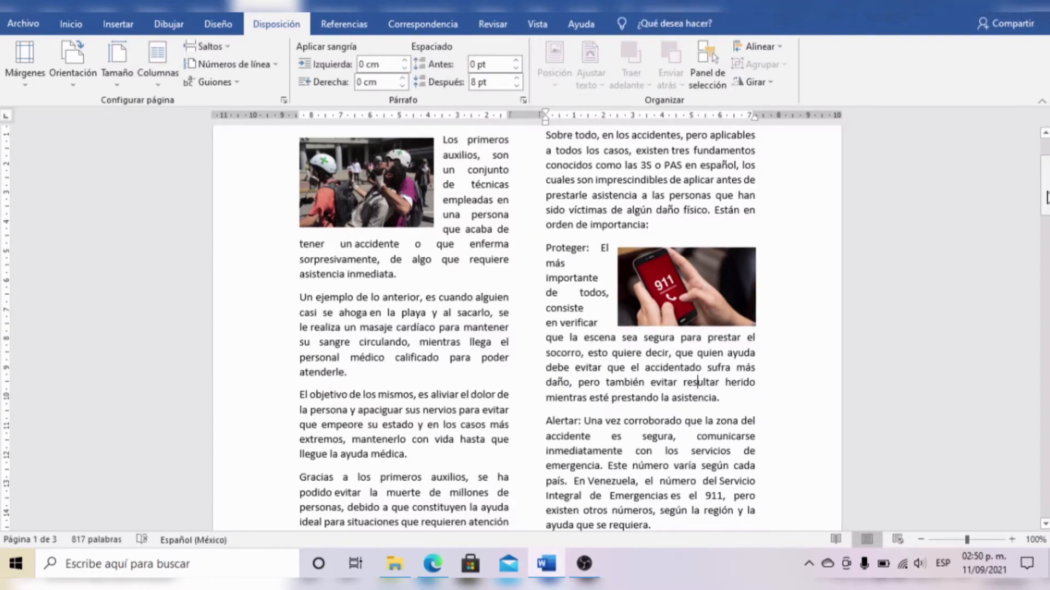
pyautogui.moveTo(1045, 196); pyautogui.dragTo(1045, 180)
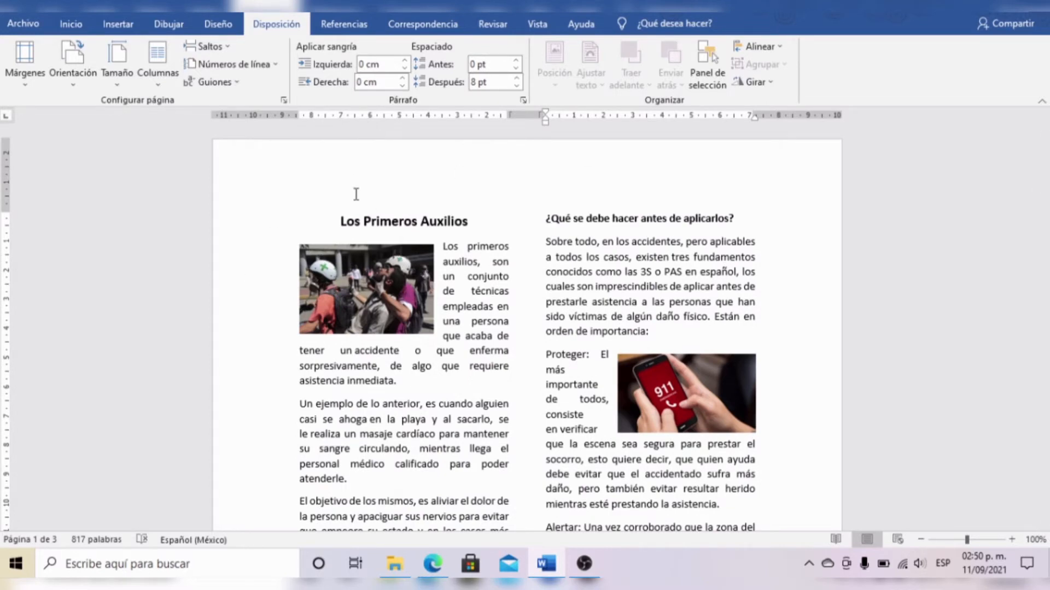
pyautogui.click(492, 291)
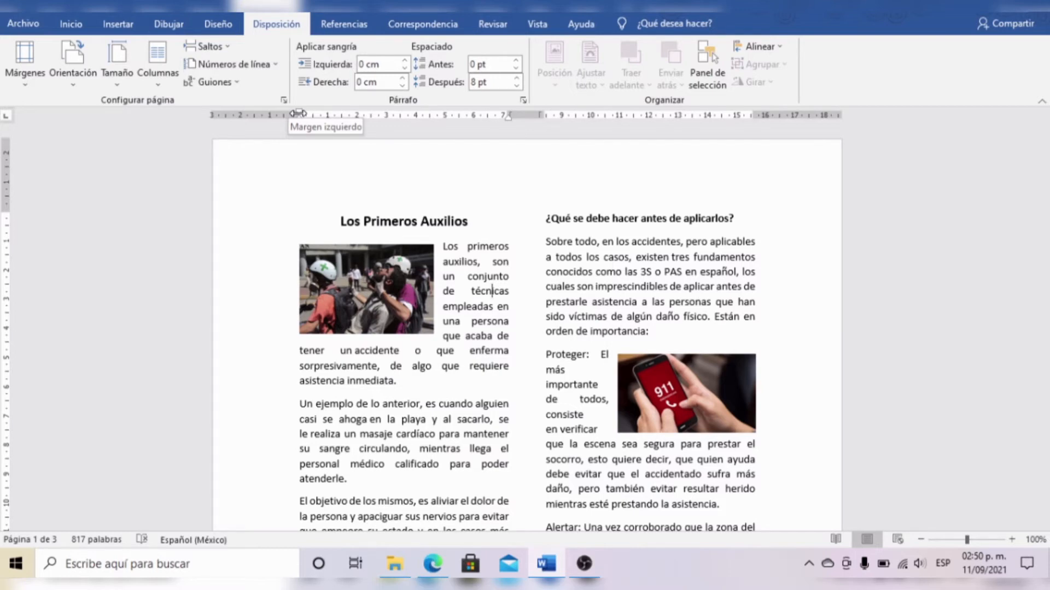
pyautogui.moveTo(298, 113)
pyautogui.mouseDown()
pyautogui.moveTo(269, 115)
pyautogui.moveTo(292, 114)
pyautogui.mouseUp()
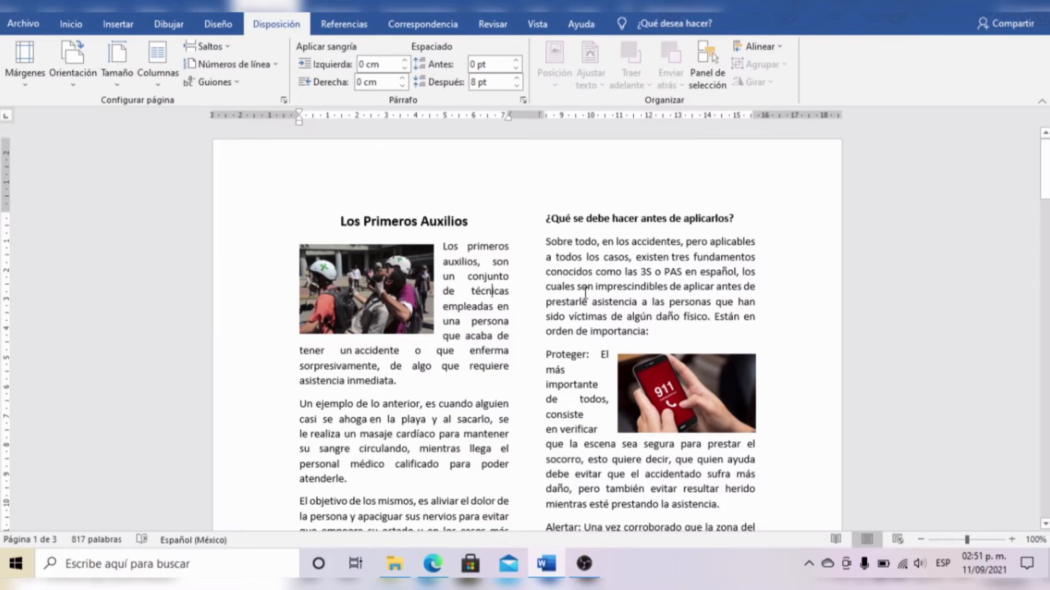
# - Shrink the CPR photo on page 2 and move it to the right side of the "La reanimación cardiopulmonar" paragraph
pyautogui.scroll(-3, 461, 265)
pyautogui.scroll(-15, 461, 265)
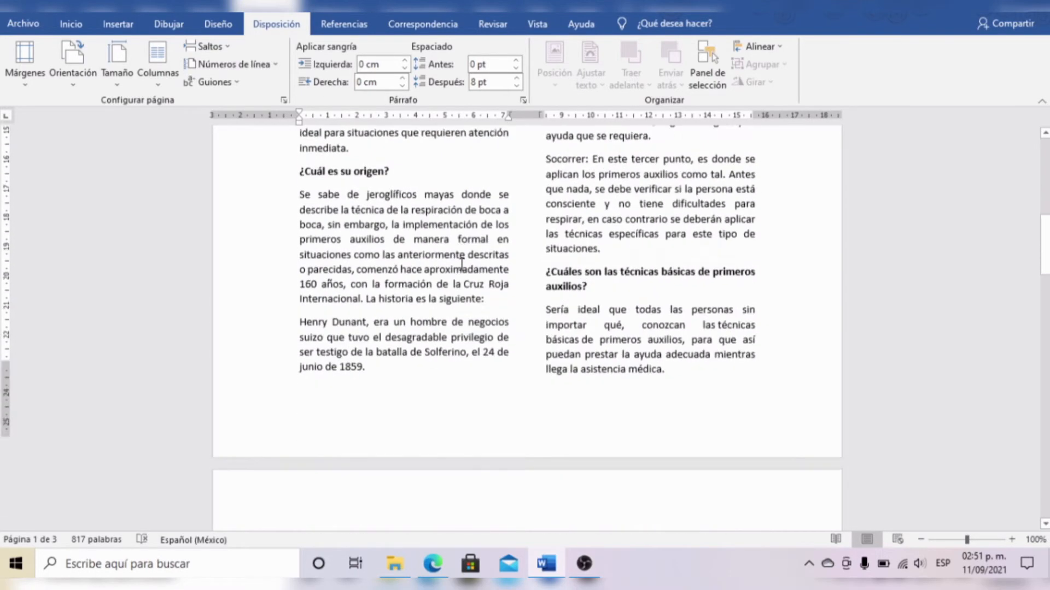
pyautogui.scroll(-1, 464, 266)
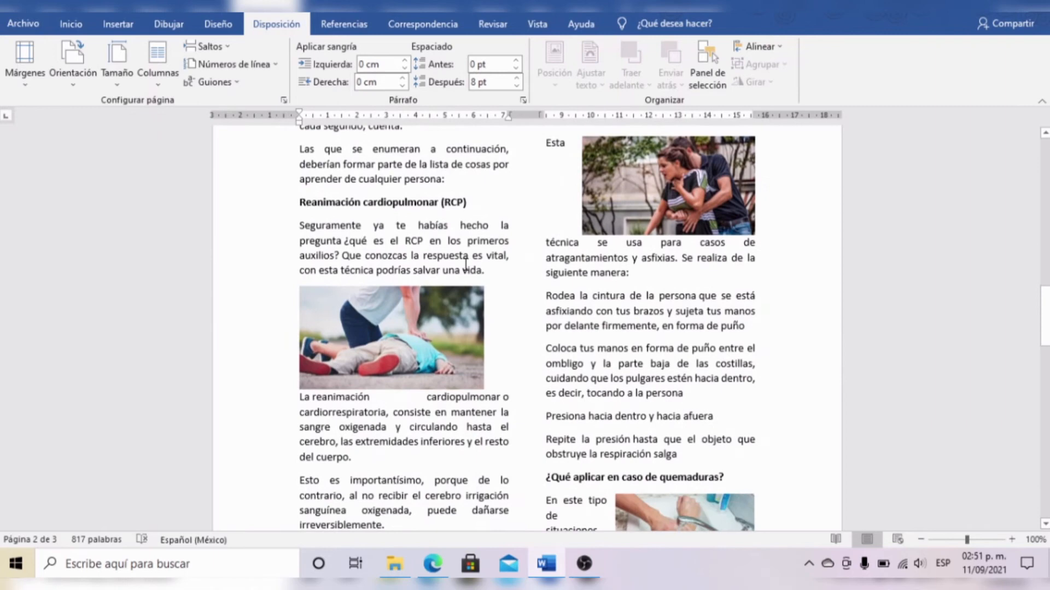
pyautogui.click(423, 330)
pyautogui.moveTo(484, 286); pyautogui.dragTo(429, 317)
pyautogui.moveTo(382, 344); pyautogui.dragTo(461, 354)
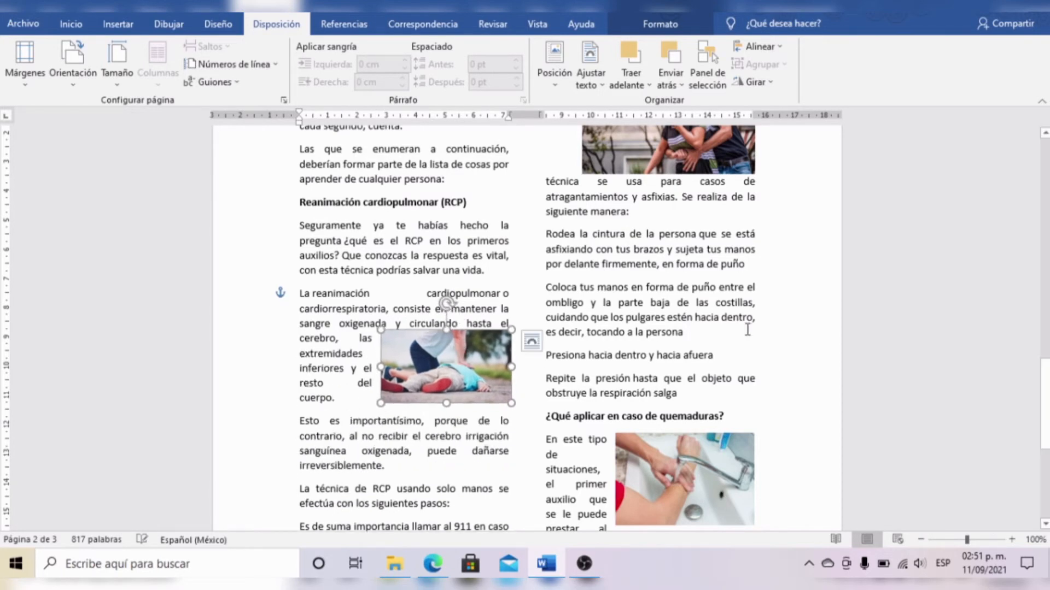
# - Return the document's text to a single column
pyautogui.scroll(3, 768, 326)
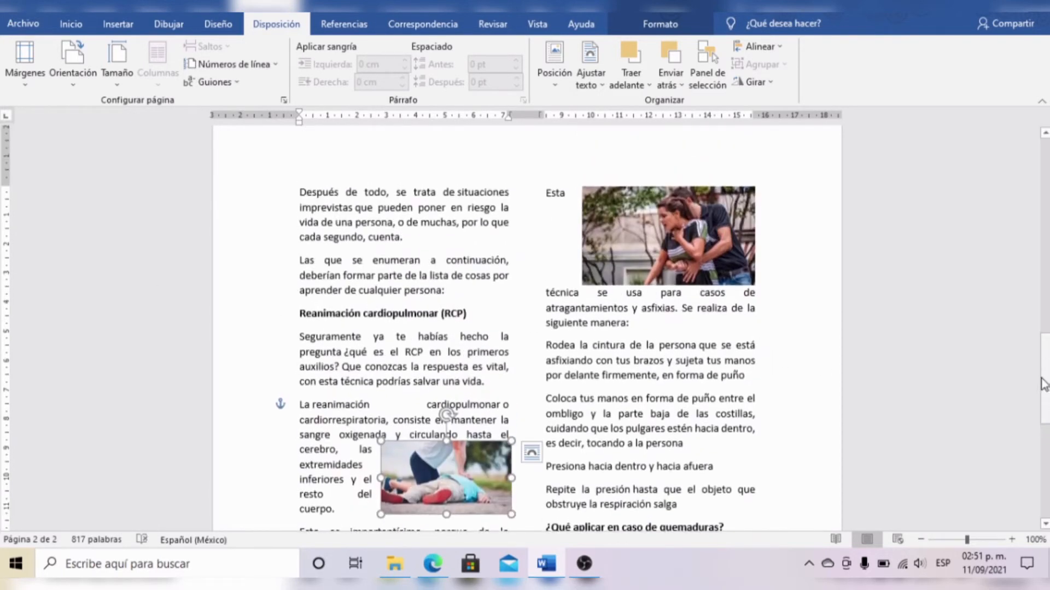
pyautogui.scroll(-10, 806, 444)
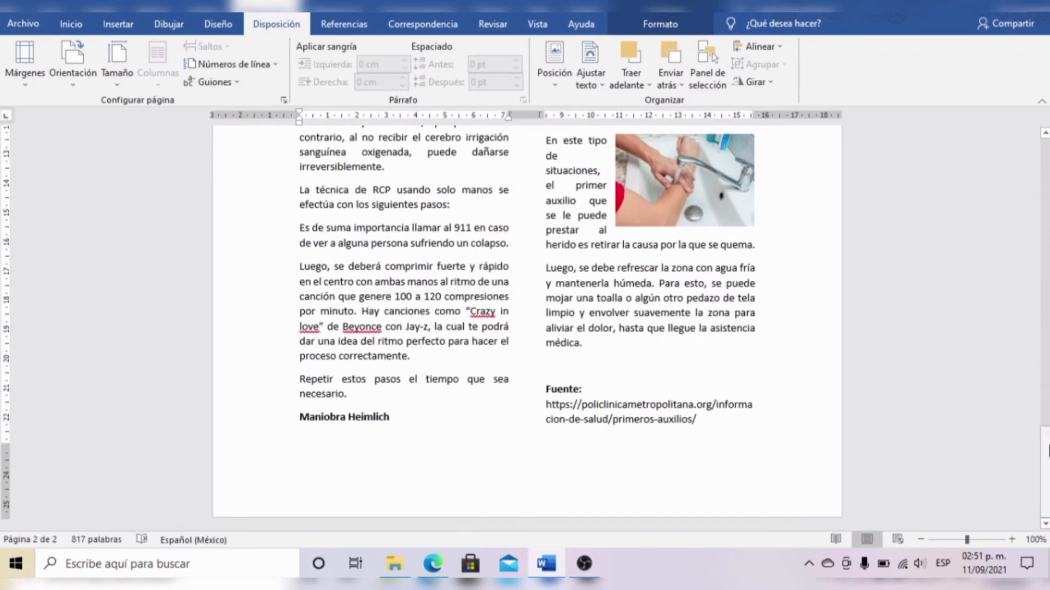
pyautogui.moveTo(1047, 451); pyautogui.dragTo(1045, 136)
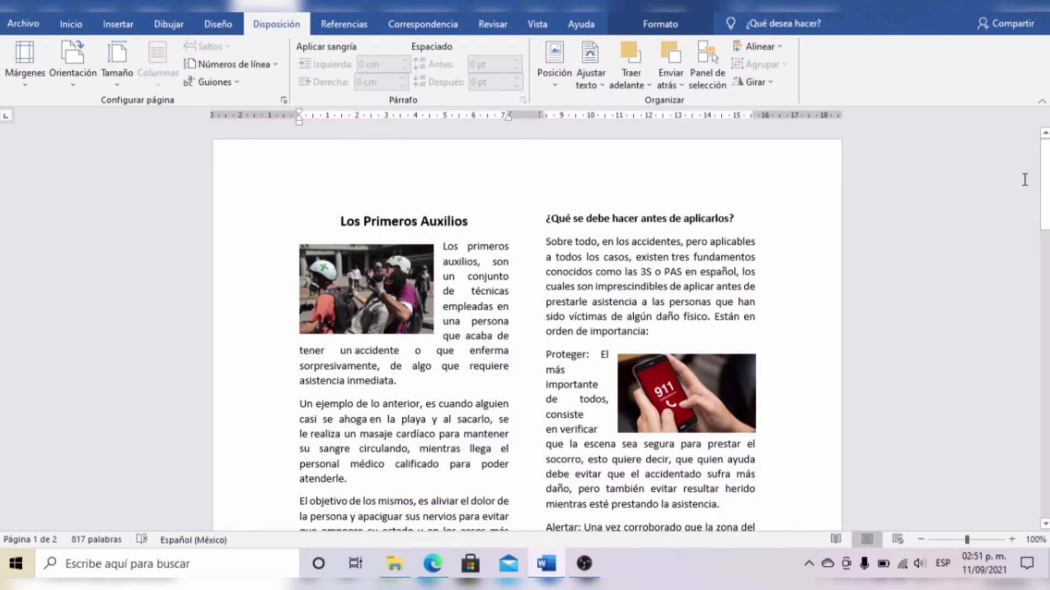
pyautogui.moveTo(1047, 181)
pyautogui.mouseDown()
pyautogui.moveTo(1047, 285)
pyautogui.moveTo(1047, 166)
pyautogui.mouseUp()
pyautogui.click(444, 221)
pyautogui.click(159, 82)
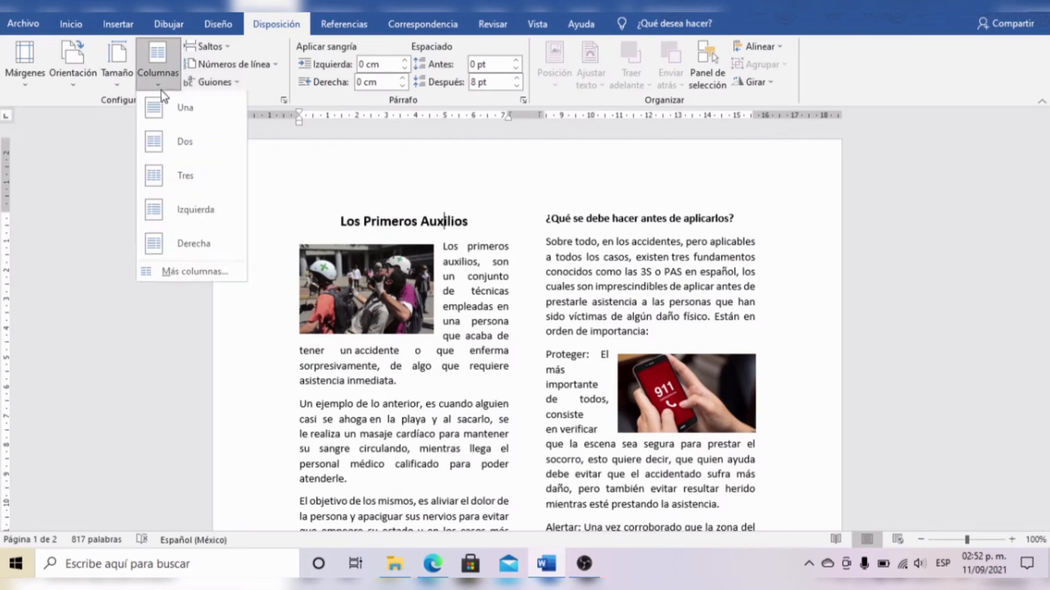
pyautogui.click(174, 109)
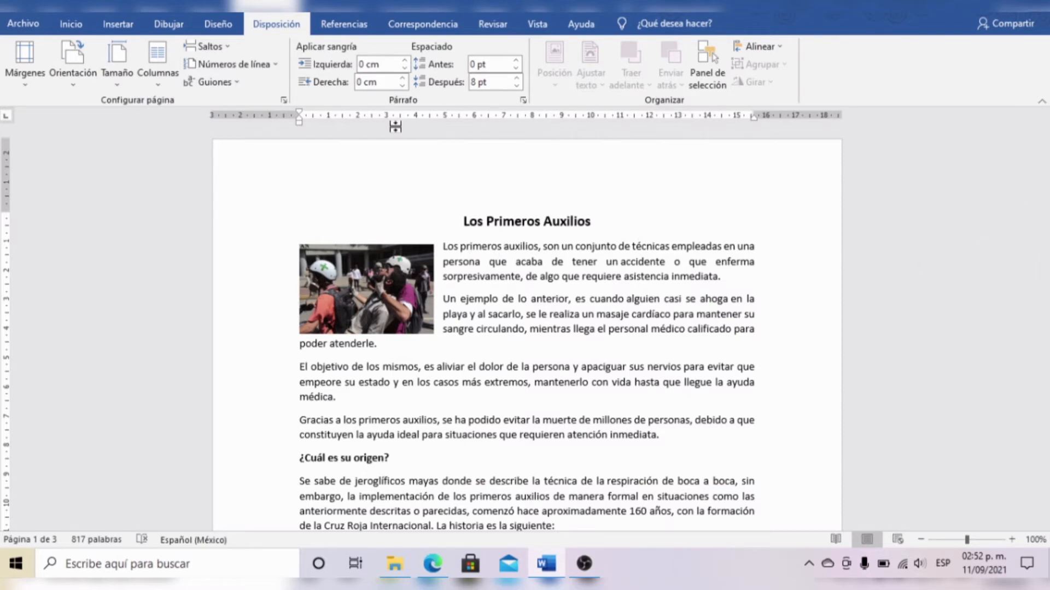
# - Change the page orientation of the document to landscape (Horizontal)
pyautogui.click(163, 84)
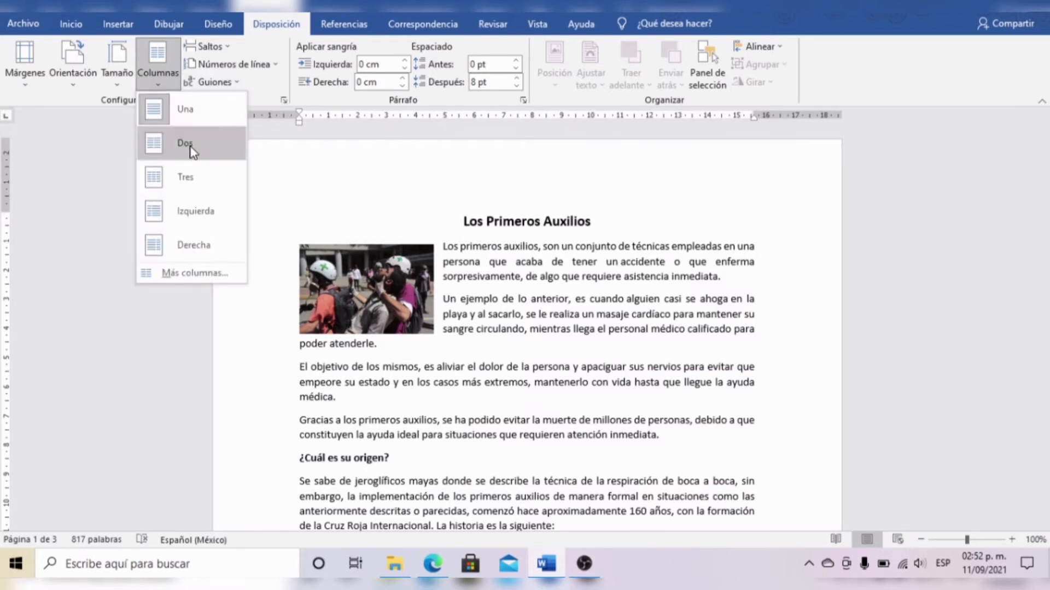
pyautogui.click(72, 81)
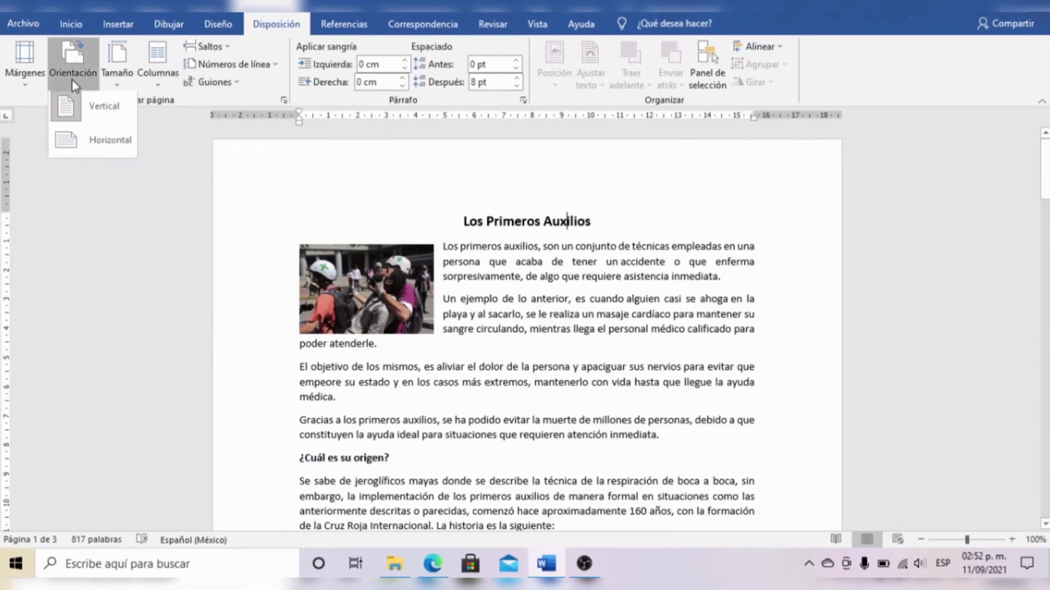
pyautogui.click(97, 142)
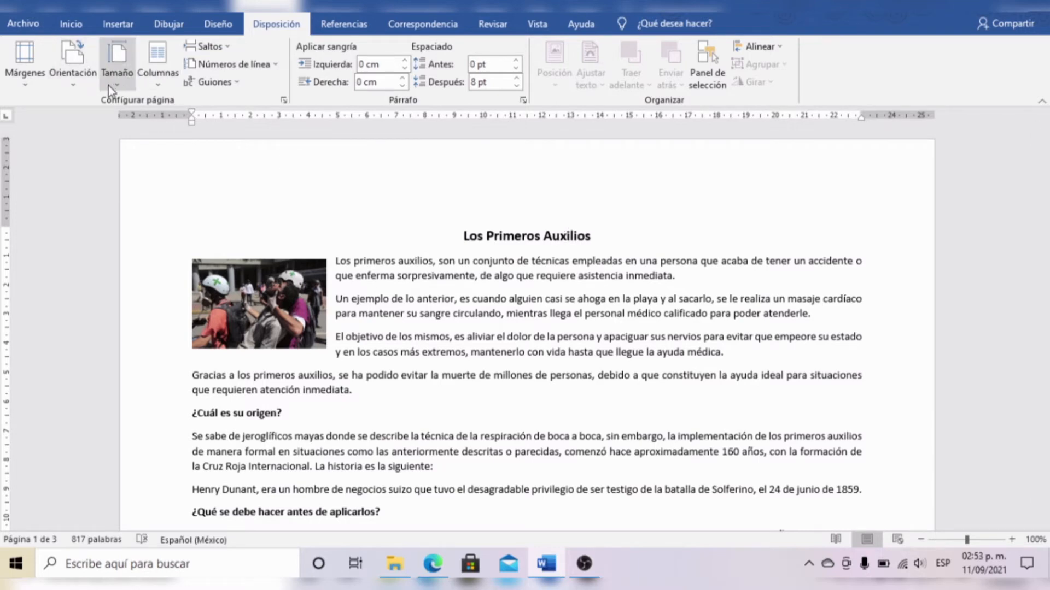
pyautogui.click(76, 82)
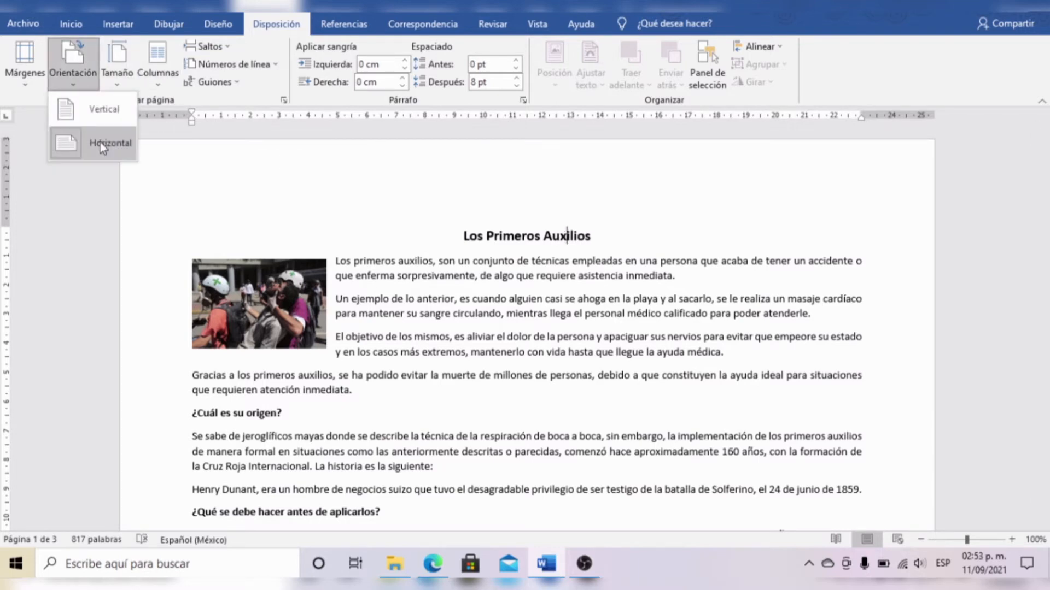
pyautogui.click(380, 265)
# - Set the landscape text in two columns and move the 911 phone photo fully into the second column beside the "Proteger" paragraph
pyautogui.click(163, 90)
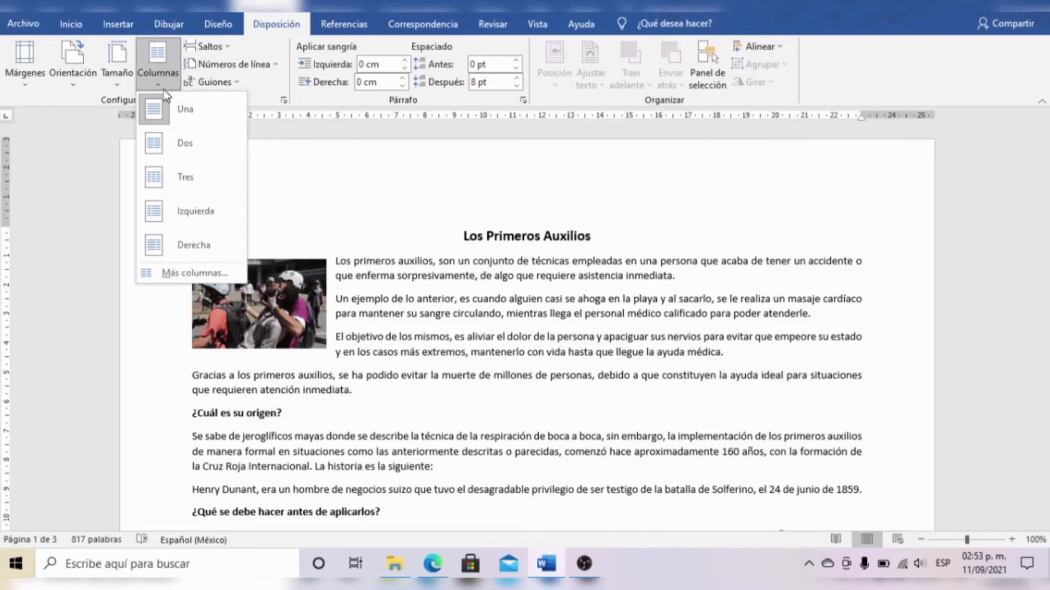
pyautogui.click(179, 140)
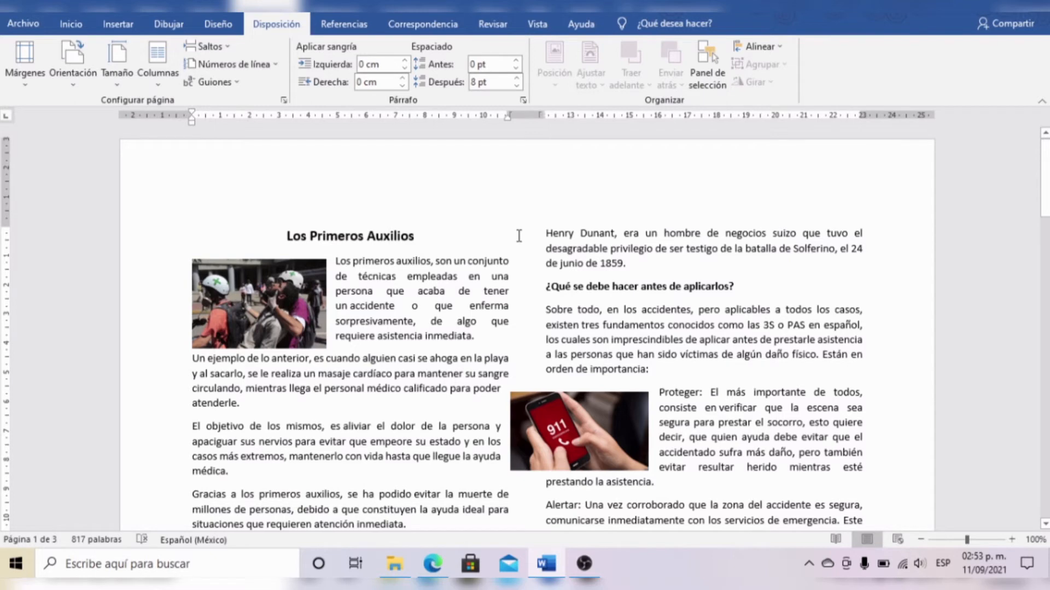
pyautogui.moveTo(603, 431); pyautogui.dragTo(638, 428)
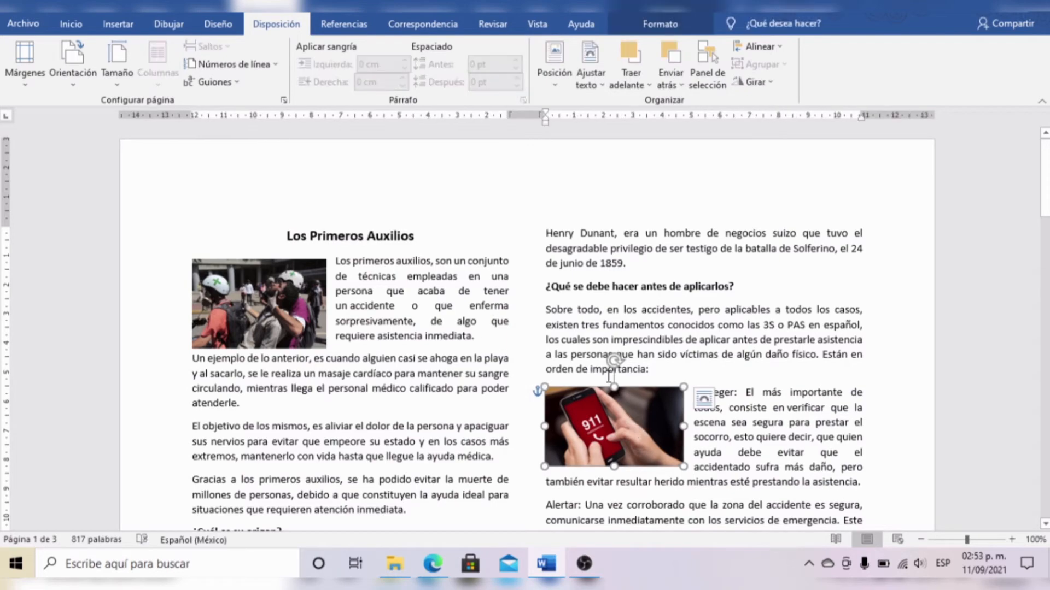
# - Examine the text flow and photo placement in the two-column landscape layout on the first two pages
pyautogui.scroll(-4, 611, 326)
pyautogui.scroll(3, 640, 355)
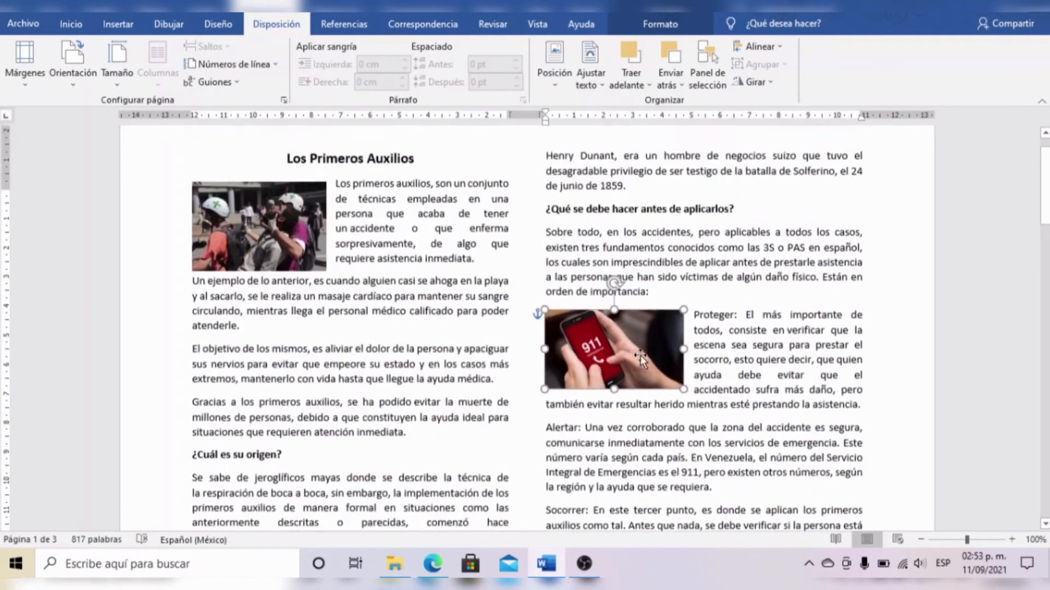
pyautogui.scroll(-7, 641, 355)
pyautogui.scroll(4, 640, 356)
pyautogui.scroll(4, 642, 361)
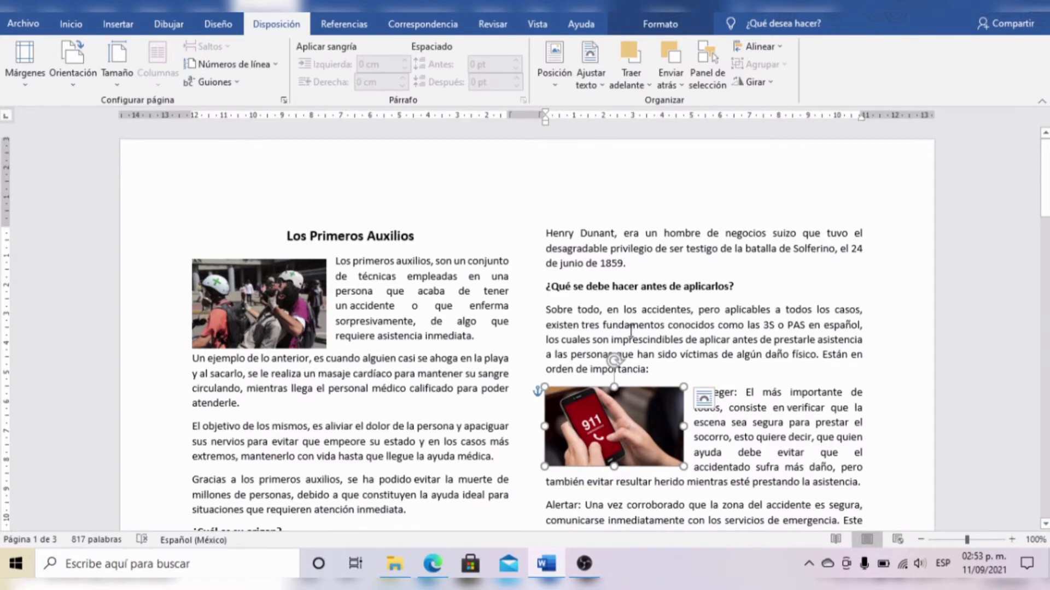
pyautogui.scroll(-15, 631, 331)
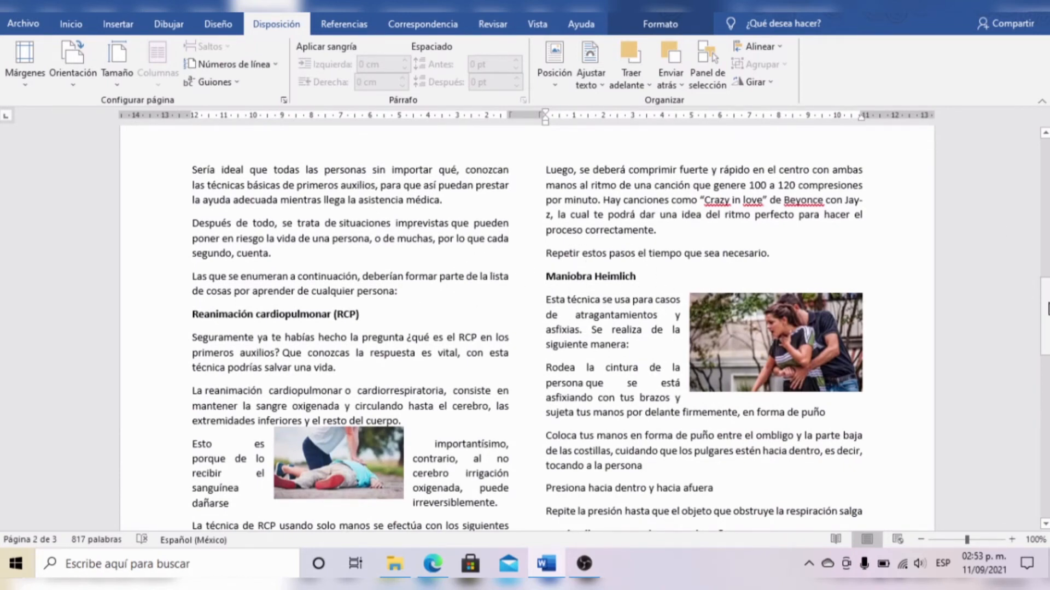
pyautogui.moveTo(1047, 309)
pyautogui.mouseDown()
pyautogui.moveTo(1047, 275)
pyautogui.moveTo(1047, 294)
pyautogui.mouseUp()
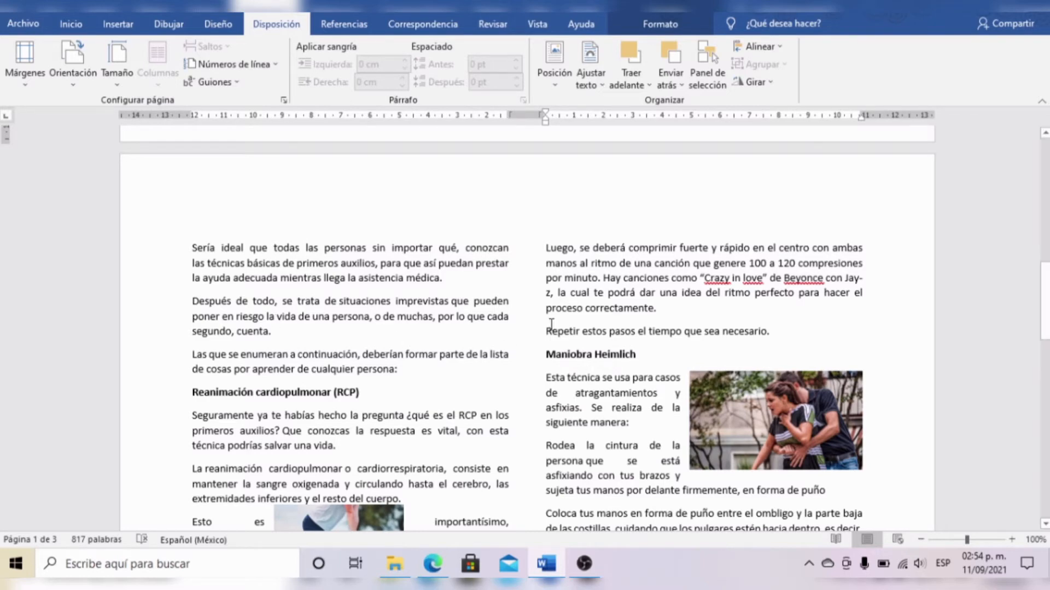
# - Keep the page orientation on Horizontal and set the text of "Los Primeros Auxilios" in three columns
pyautogui.moveTo(1045, 306); pyautogui.dragTo(1046, 215)
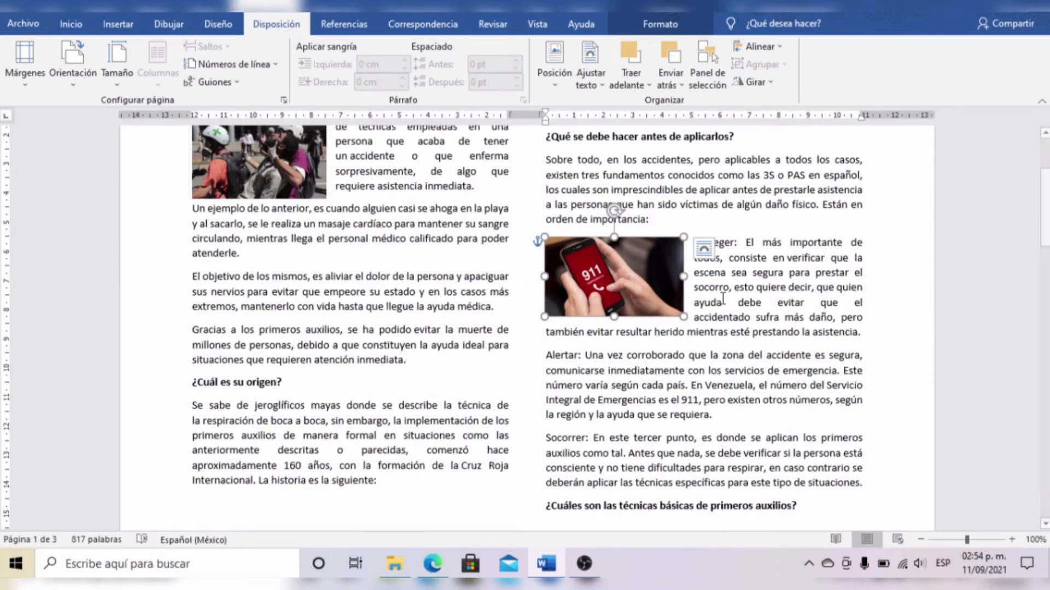
pyautogui.scroll(-10, 753, 294)
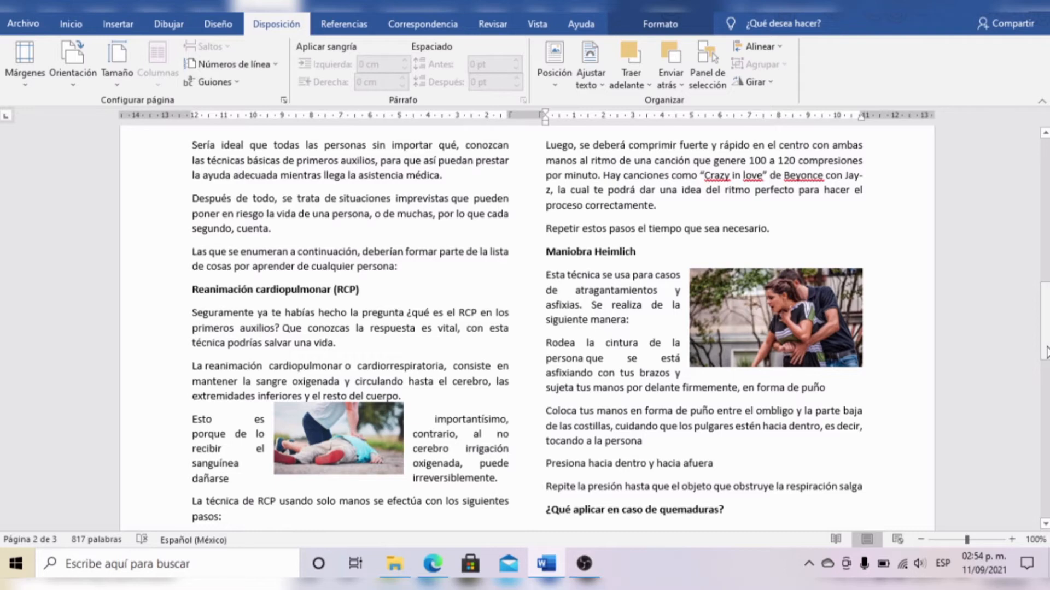
pyautogui.moveTo(1046, 352); pyautogui.dragTo(1046, 472)
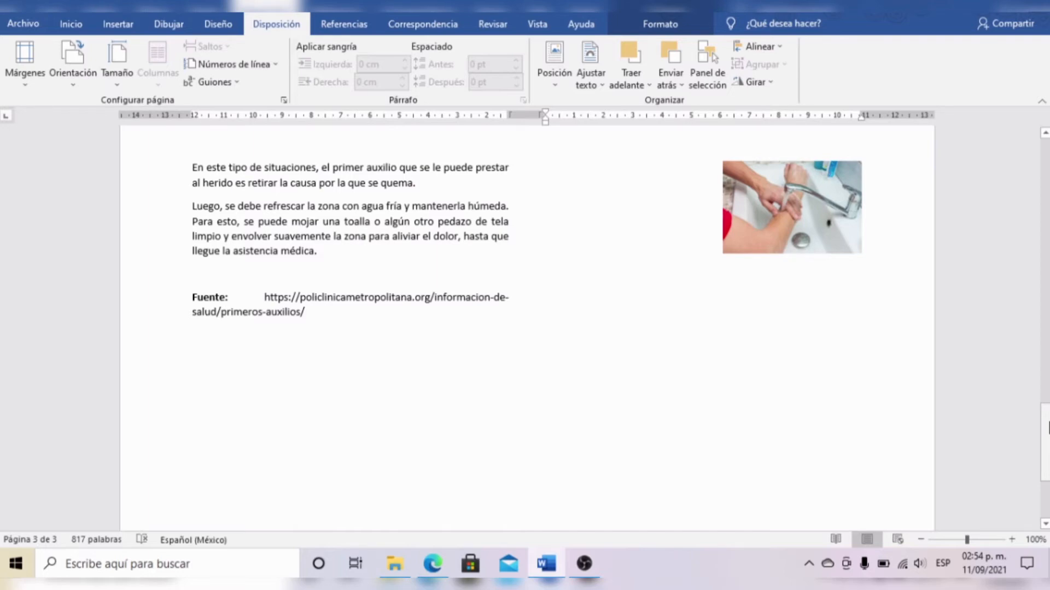
pyautogui.moveTo(1045, 426); pyautogui.dragTo(992, 146)
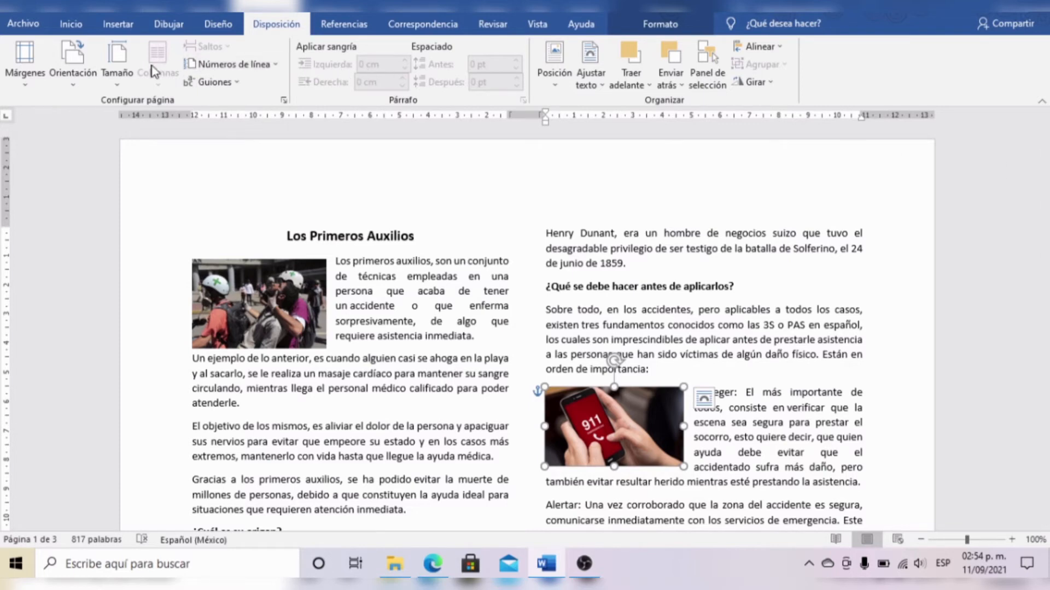
pyautogui.click(78, 70)
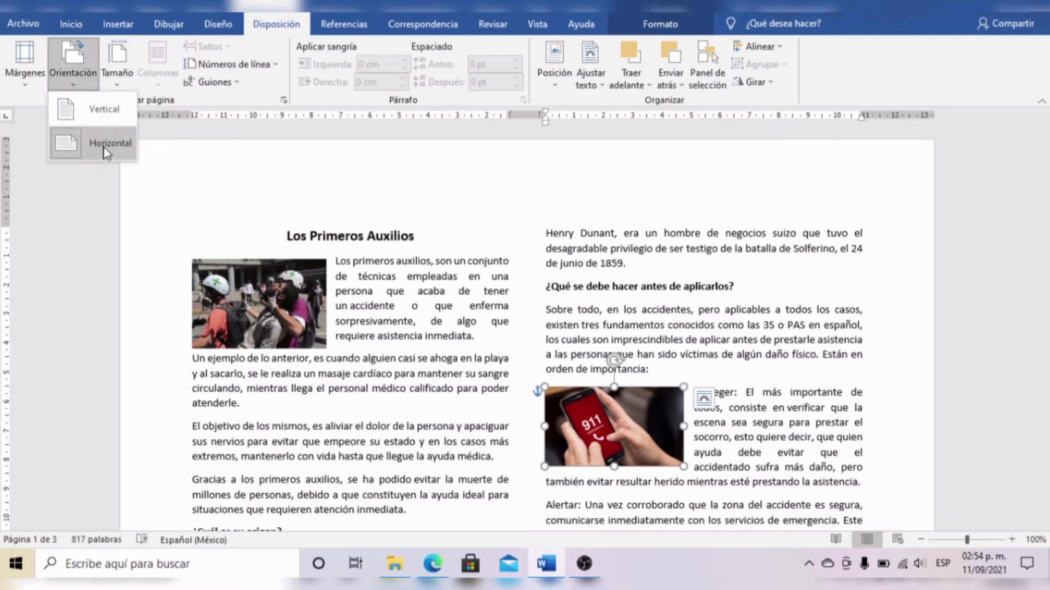
pyautogui.click(106, 149)
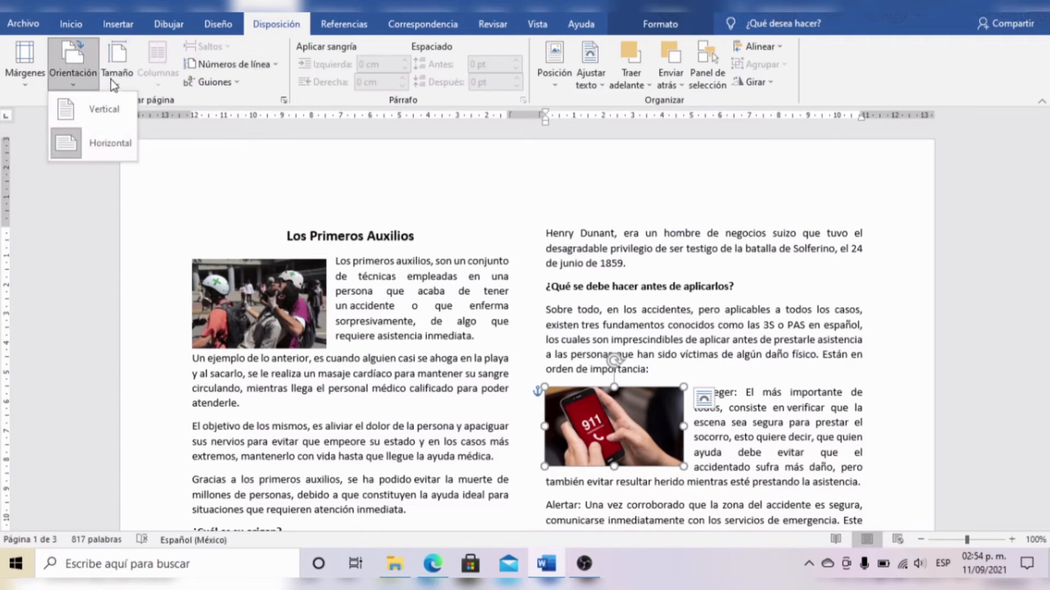
pyautogui.click(285, 235)
pyautogui.click(158, 63)
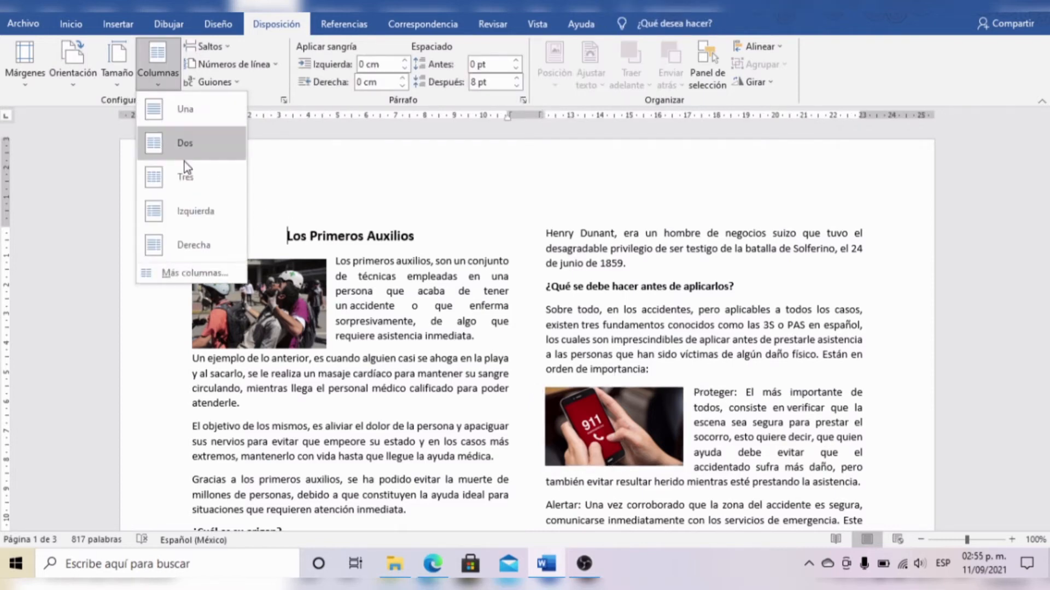
pyautogui.click(186, 176)
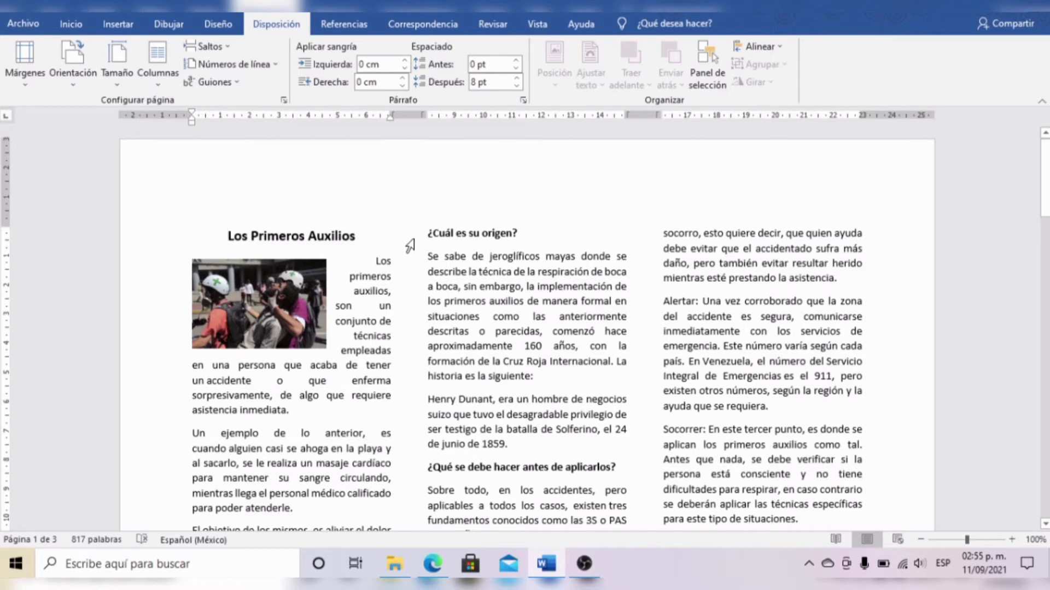
# - Draw a vertical line about 9.4 cm long between the first and second columns of page 1 and give it the black line style
pyautogui.click(118, 25)
pyautogui.click(225, 47)
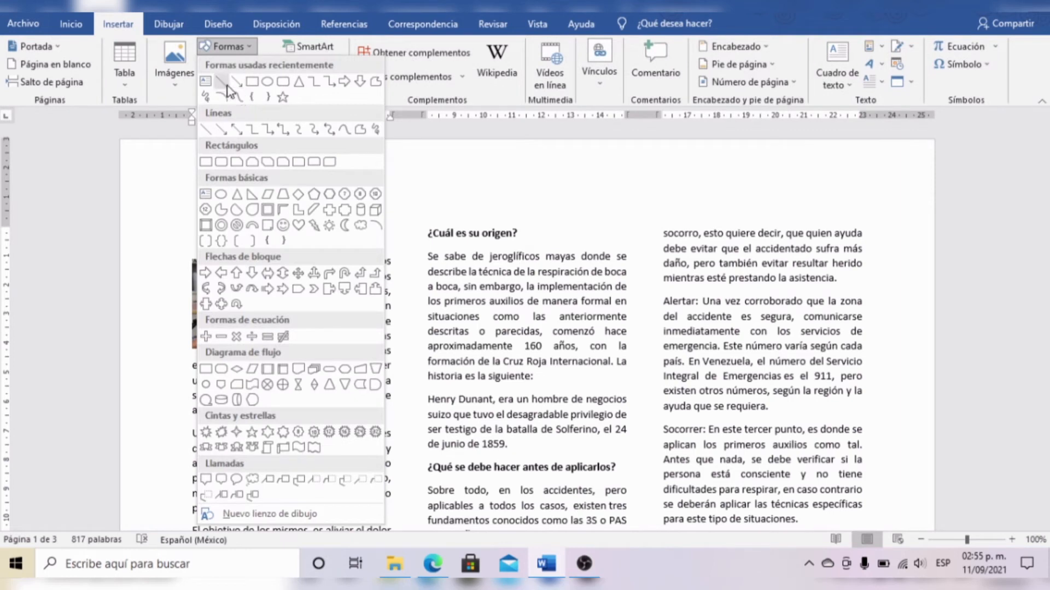
pyautogui.click(226, 85)
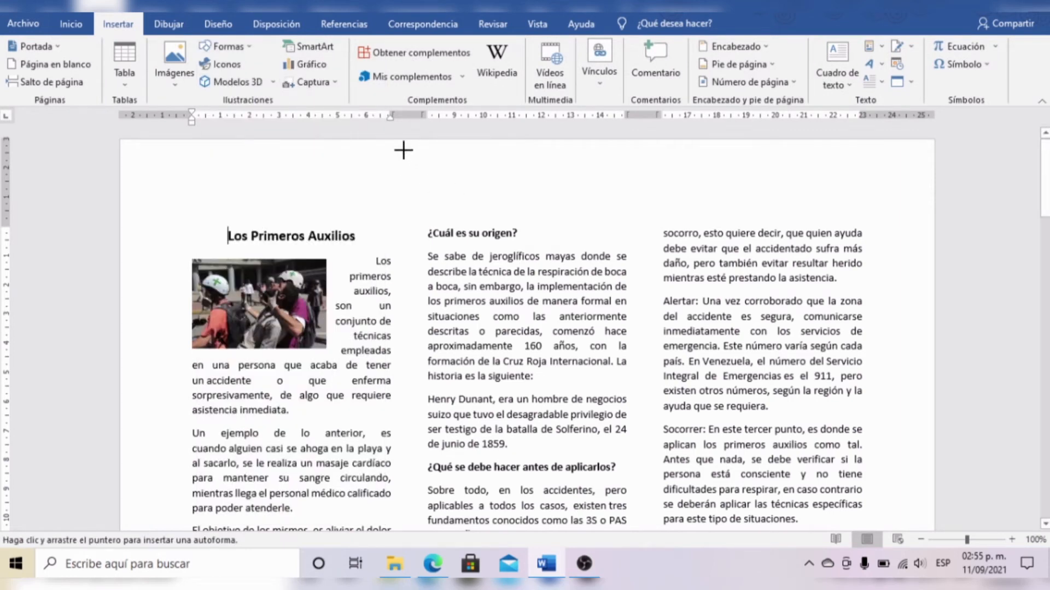
pyautogui.moveTo(404, 154); pyautogui.dragTo(405, 429)
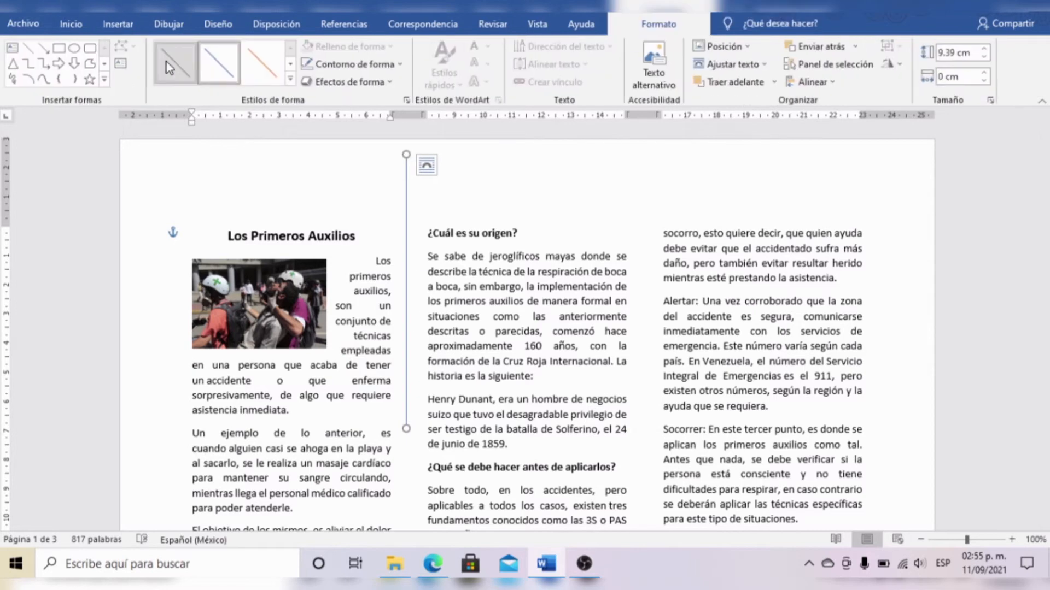
# - Draw a vertical line about 10.2 cm long between the second and third columns of page 1
pyautogui.click(118, 23)
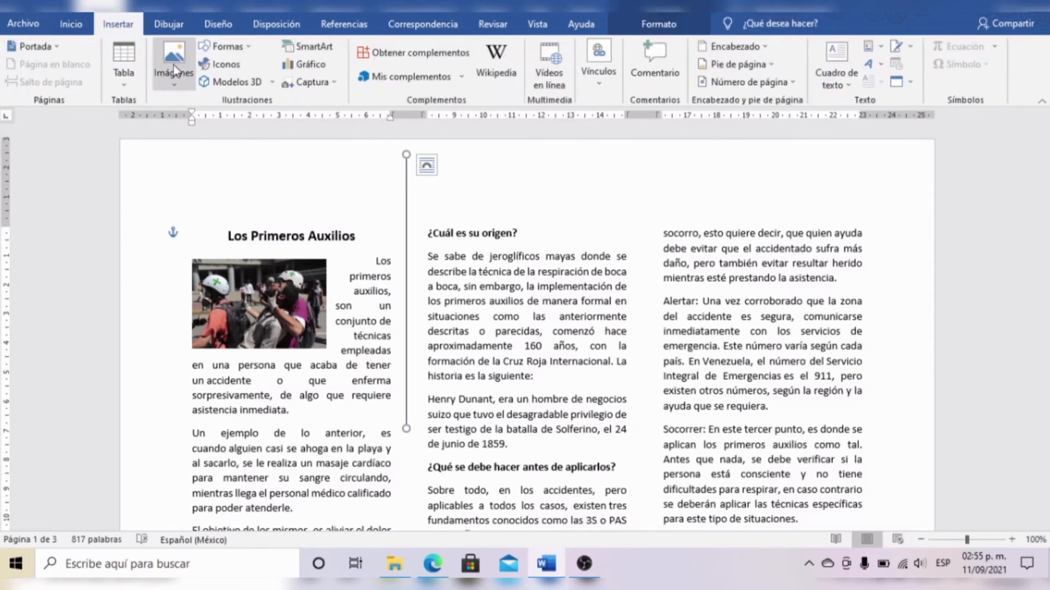
pyautogui.click(225, 46)
pyautogui.click(224, 83)
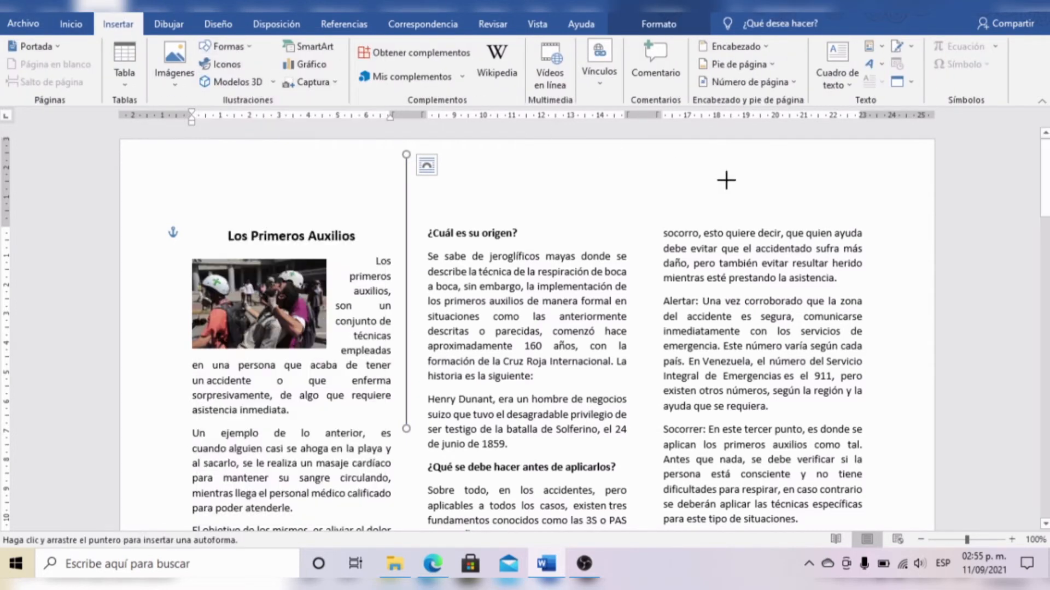
pyautogui.moveTo(640, 145); pyautogui.dragTo(641, 443)
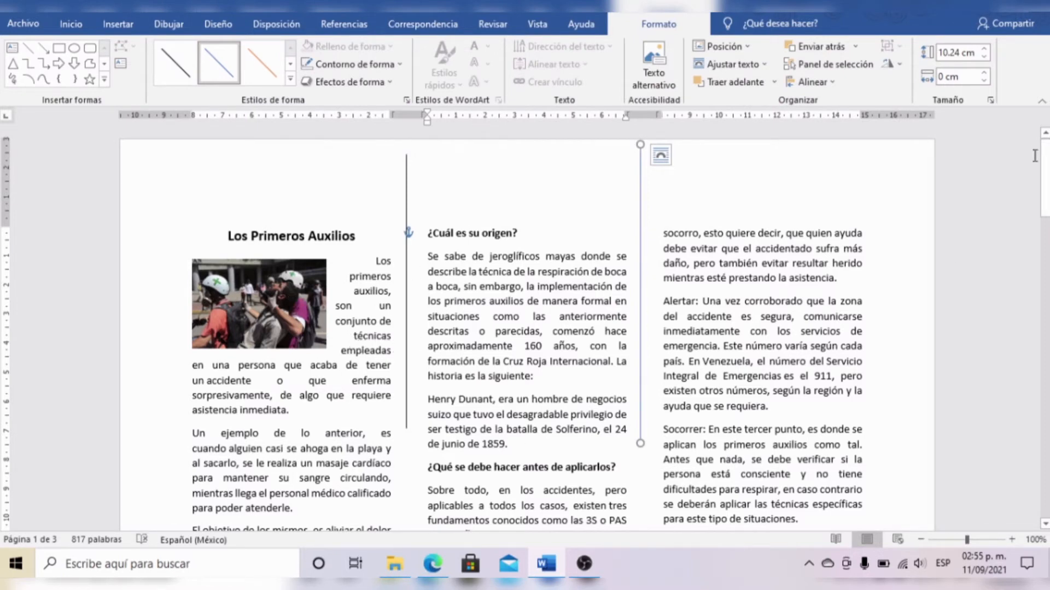
# - Draw a vertical dividing line between the first and second columns of page 2, starting at the top of the text
pyautogui.moveTo(1046, 181); pyautogui.dragTo(1046, 319)
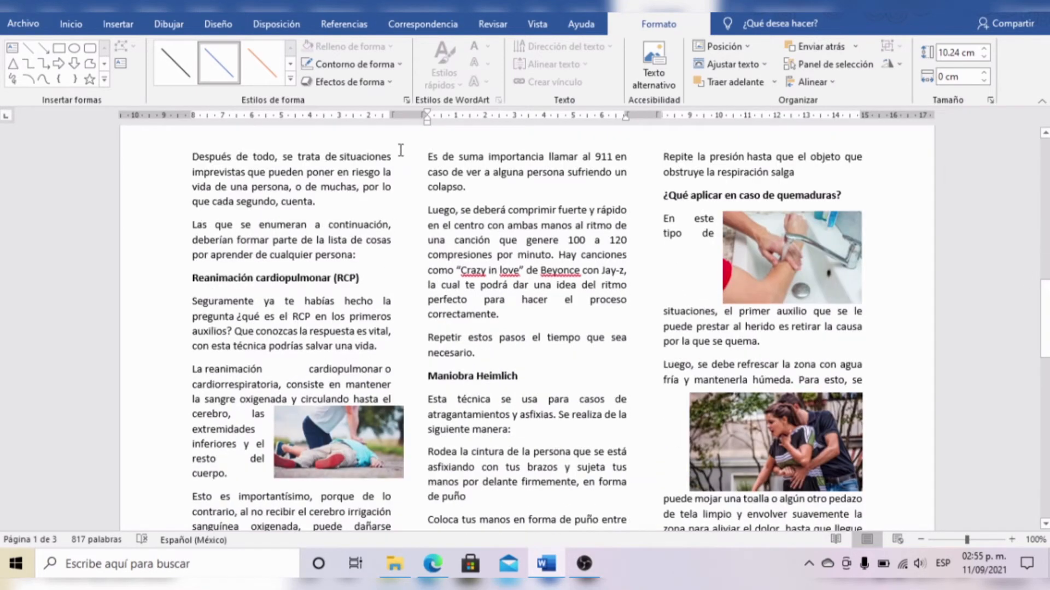
pyautogui.click(115, 24)
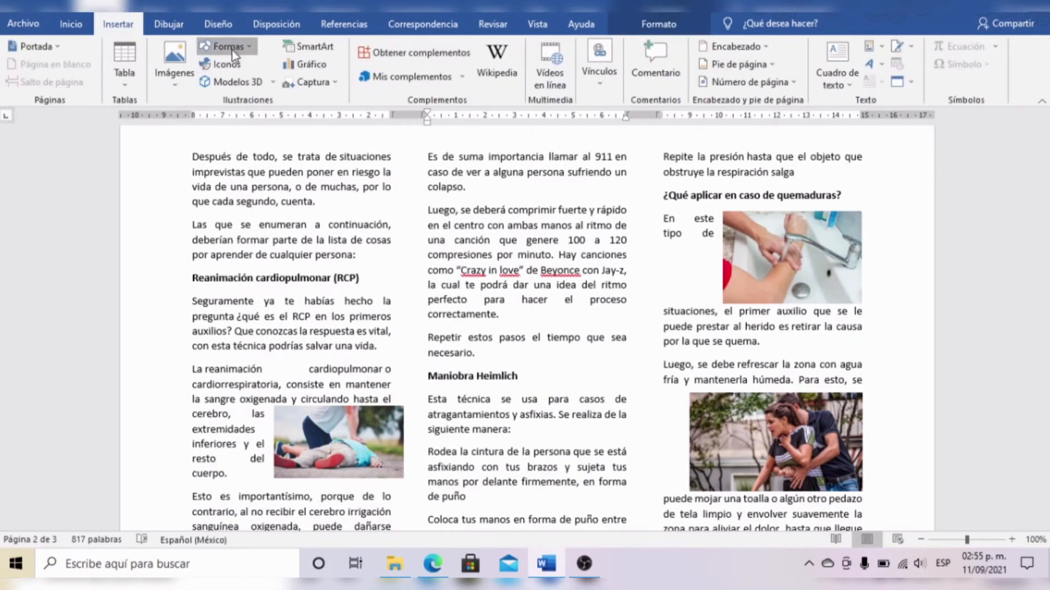
pyautogui.click(229, 47)
pyautogui.click(232, 94)
pyautogui.moveTo(405, 151)
pyautogui.mouseDown()
pyautogui.moveTo(408, 377)
pyautogui.moveTo(404, 365)
pyautogui.mouseUp()
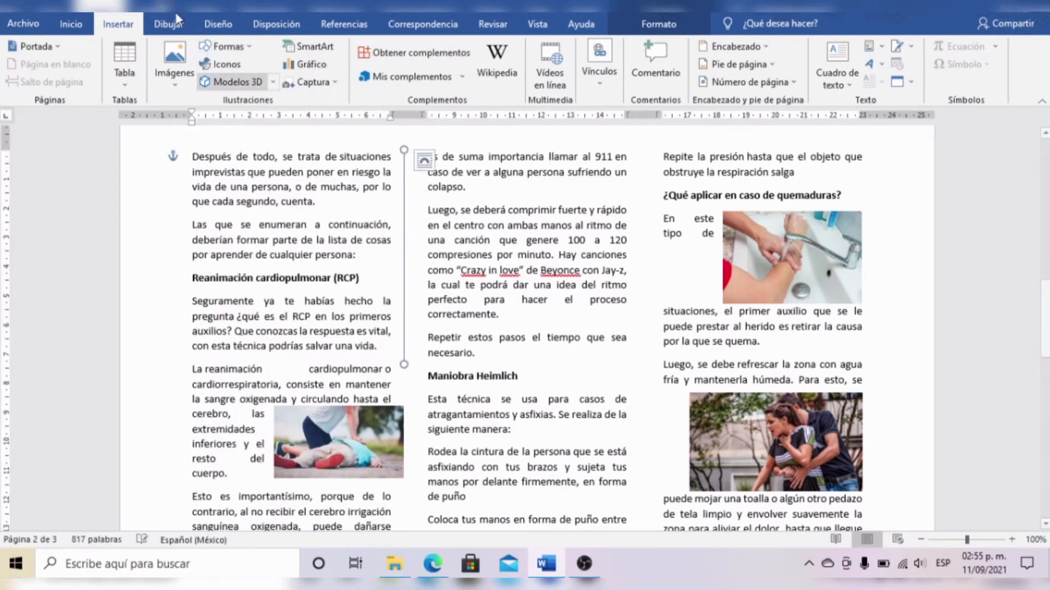
# - Draw a vertical line about 7.5 cm long between the second and third columns of page 2
pyautogui.click(128, 26)
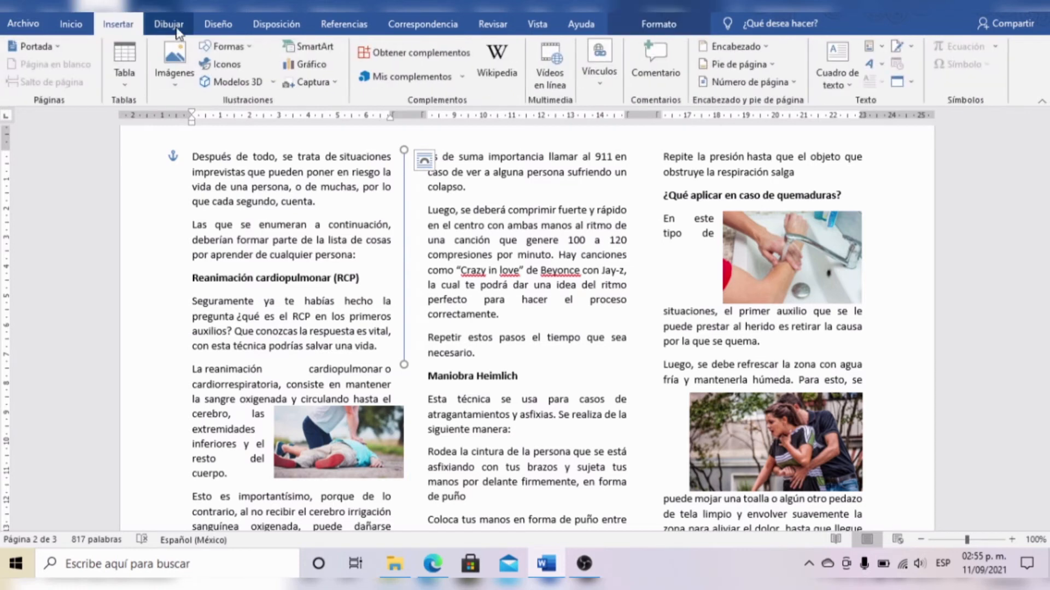
pyautogui.click(224, 47)
pyautogui.click(224, 84)
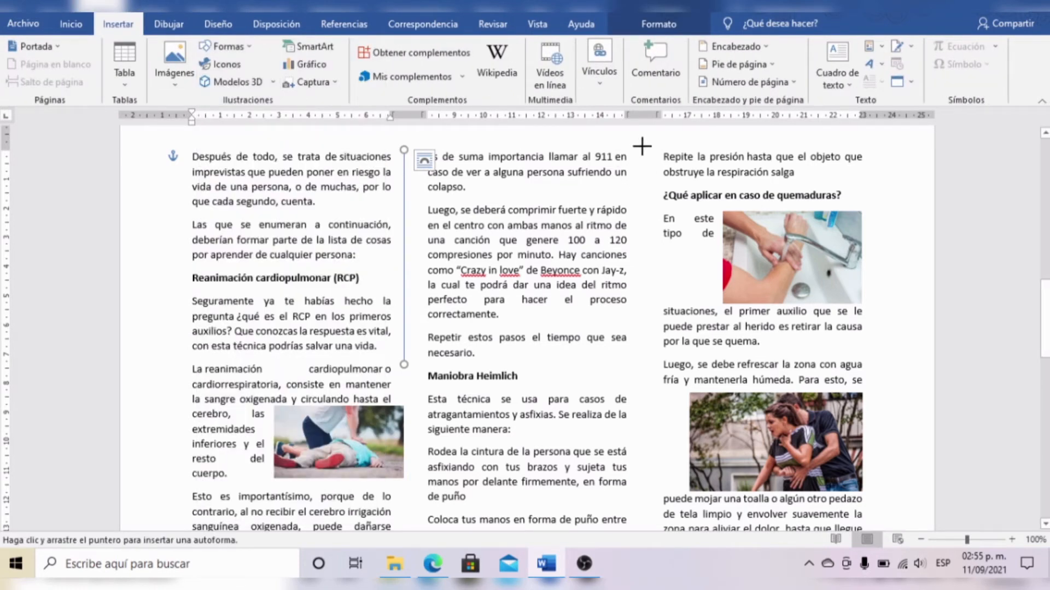
pyautogui.moveTo(642, 146); pyautogui.dragTo(644, 368)
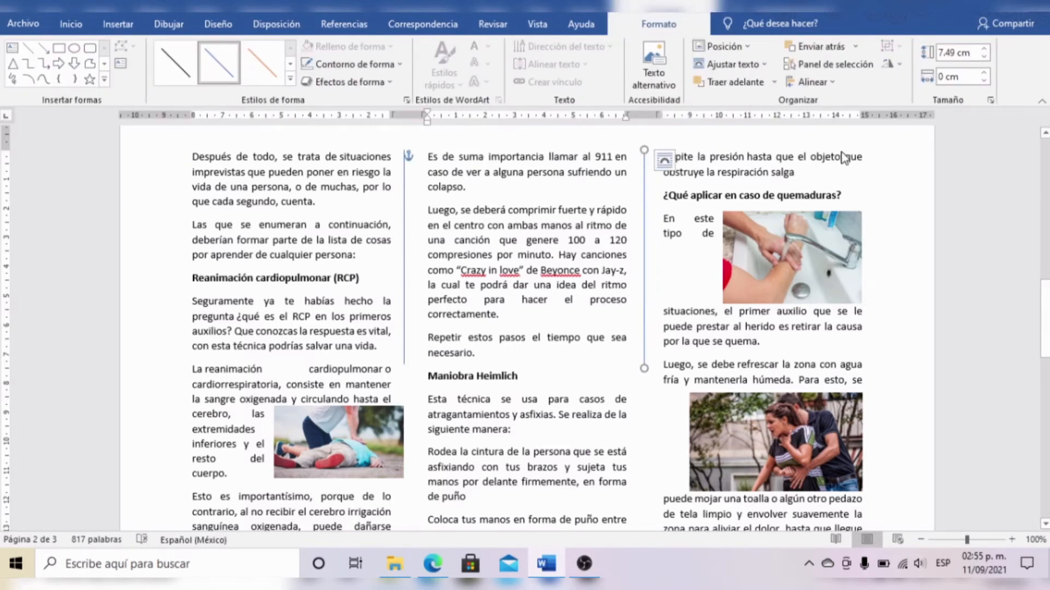
# - Examine the dividing lines, text flow and photo placement in the three-column layout on pages 1 and 2
pyautogui.moveTo(721, 168); pyautogui.dragTo(785, 229)
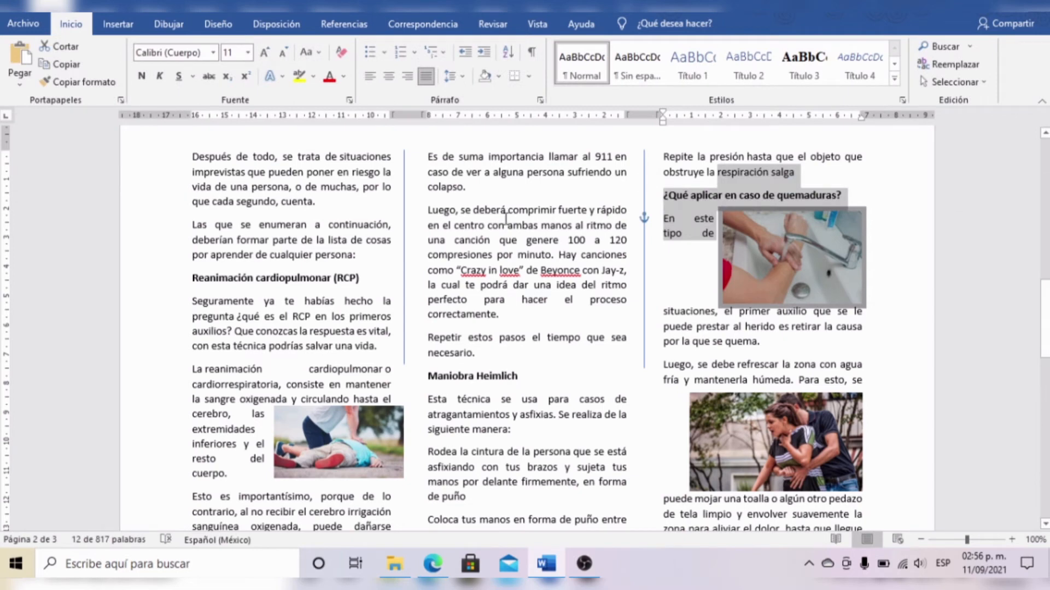
pyautogui.click(246, 201)
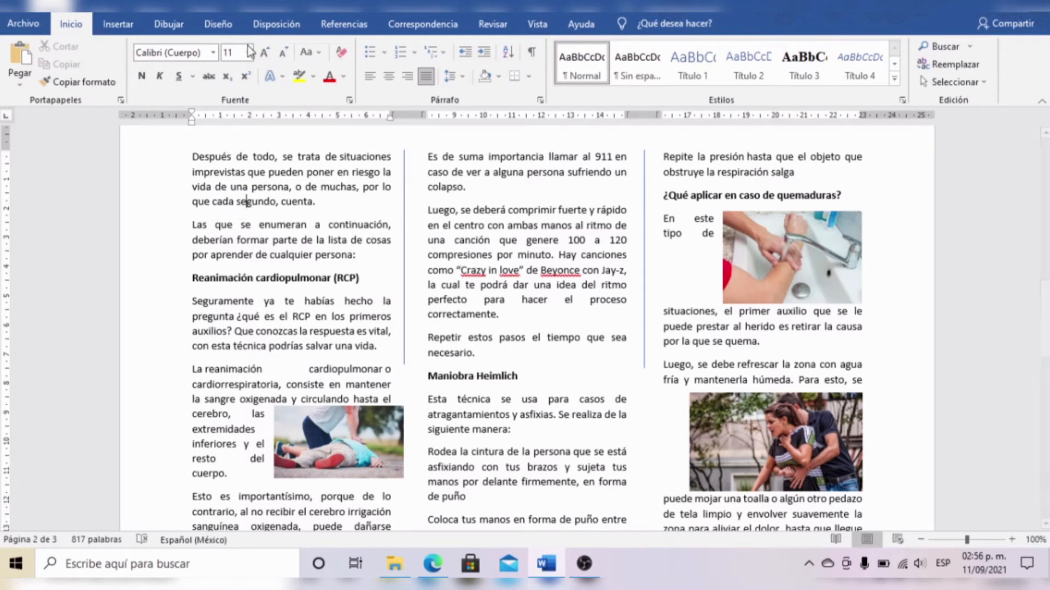
pyautogui.scroll(10, 723, 268)
pyautogui.scroll(-5, 688, 304)
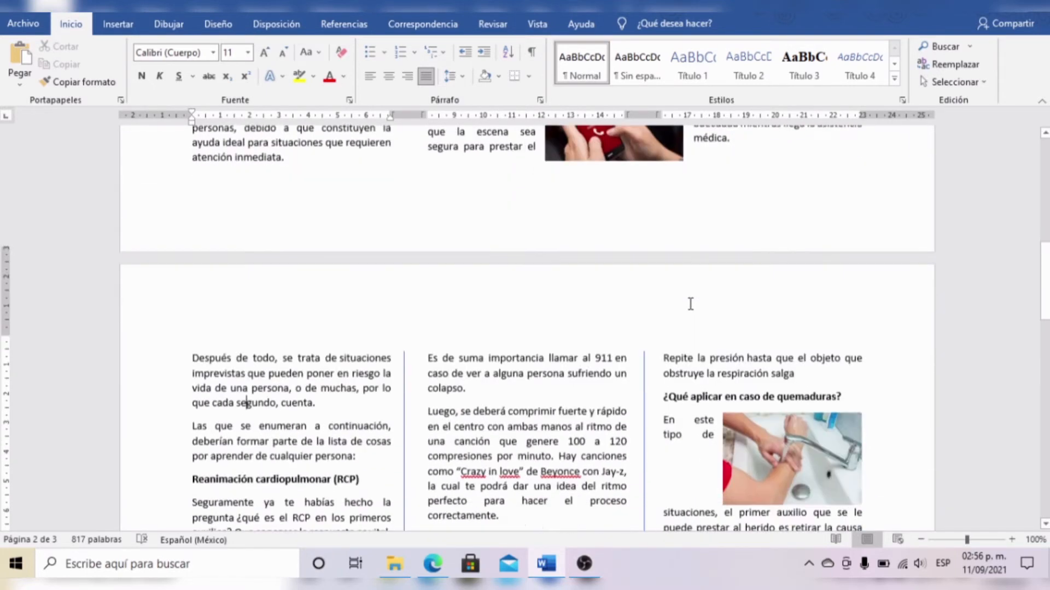
pyautogui.scroll(15, 683, 310)
pyautogui.scroll(1, 685, 309)
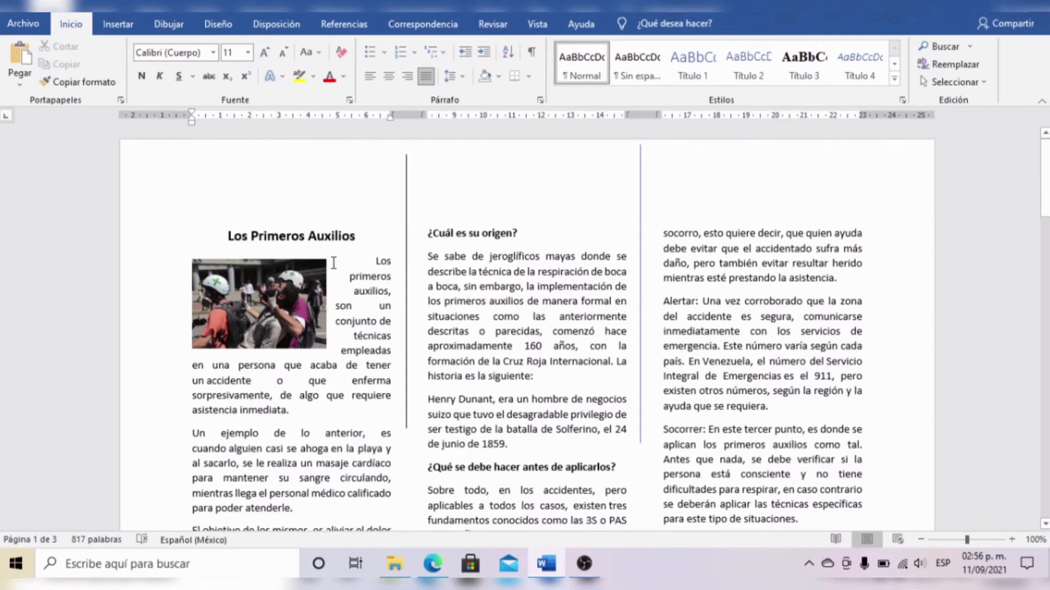
pyautogui.scroll(-8, 817, 266)
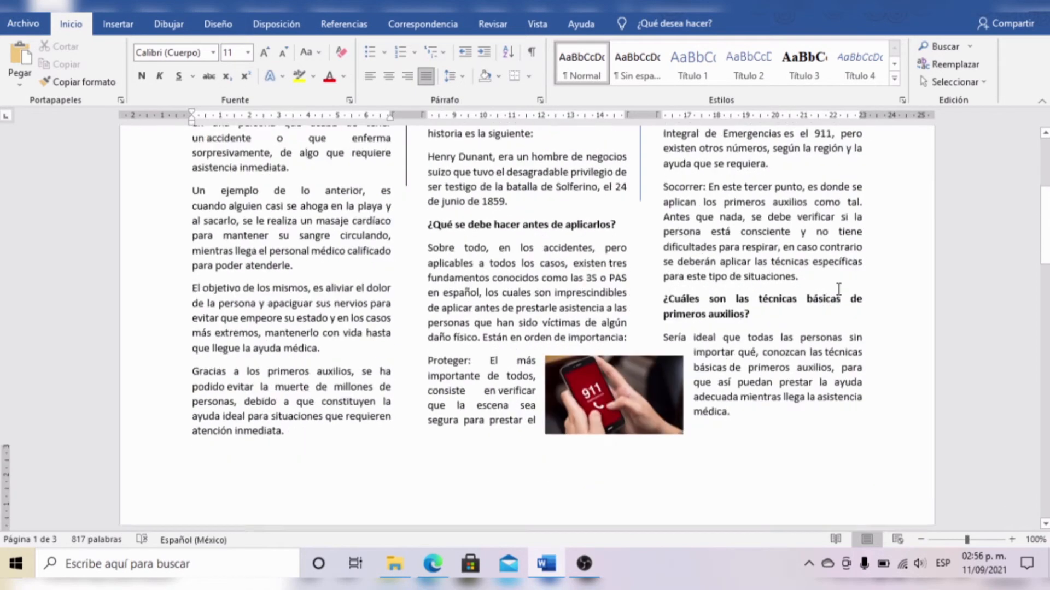
pyautogui.scroll(-8, 698, 318)
pyautogui.scroll(2, 656, 300)
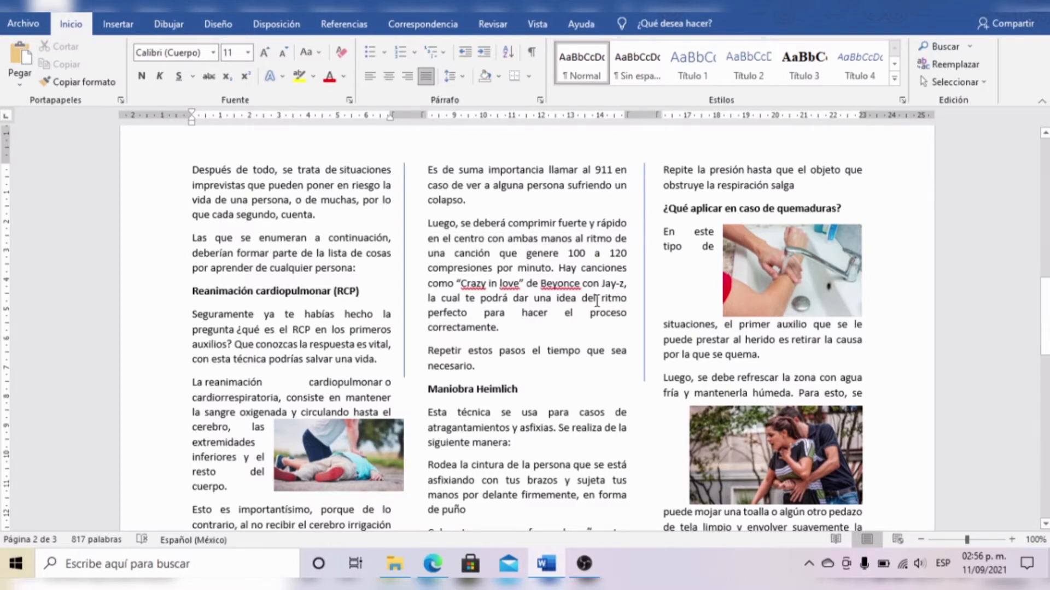
pyautogui.scroll(3, 499, 306)
pyautogui.scroll(-4, 499, 306)
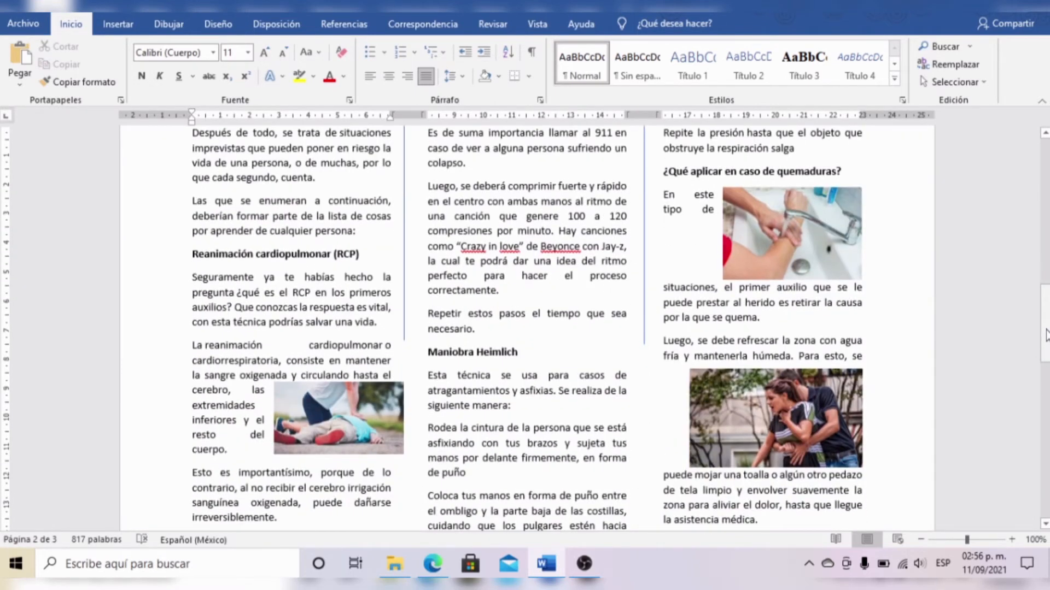
pyautogui.scroll(1, 1045, 335)
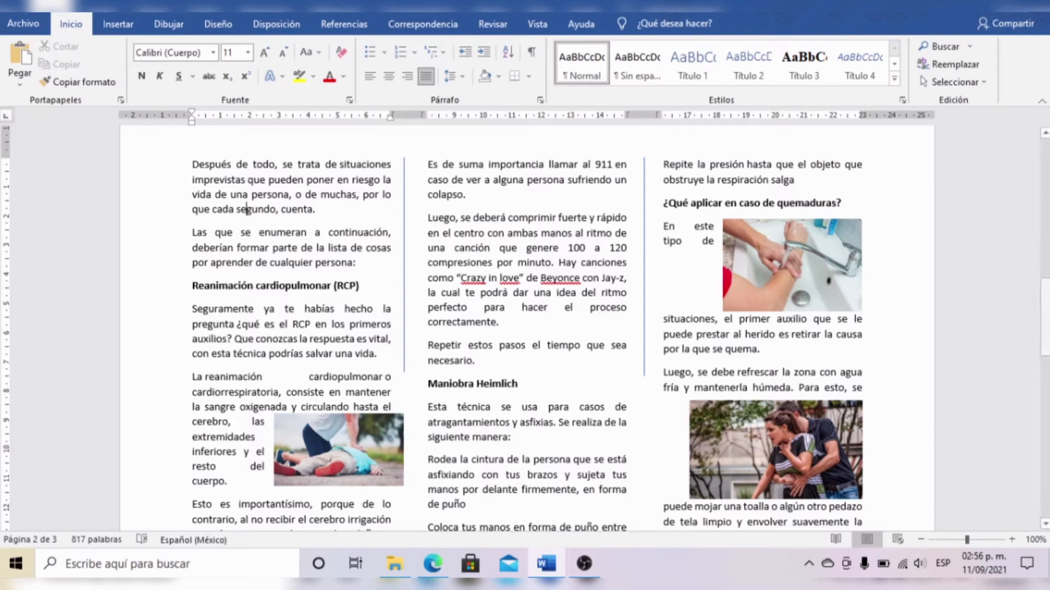
# - Delete both vertical dividing lines between the columns on page 1
pyautogui.moveTo(1045, 315); pyautogui.dragTo(1045, 303)
pyautogui.moveTo(1047, 282); pyautogui.dragTo(1047, 175)
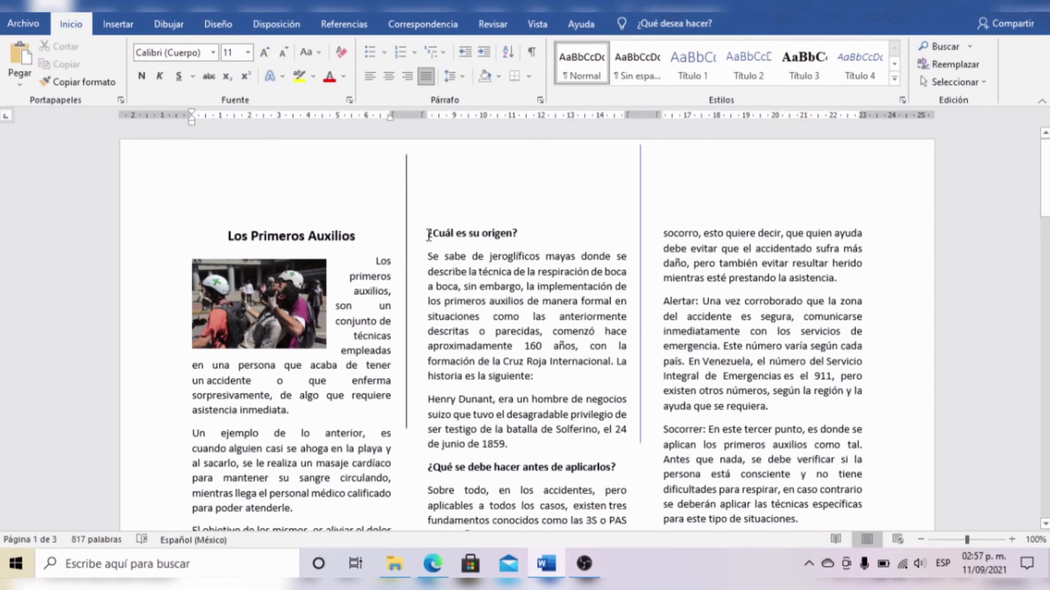
pyautogui.click(407, 189)
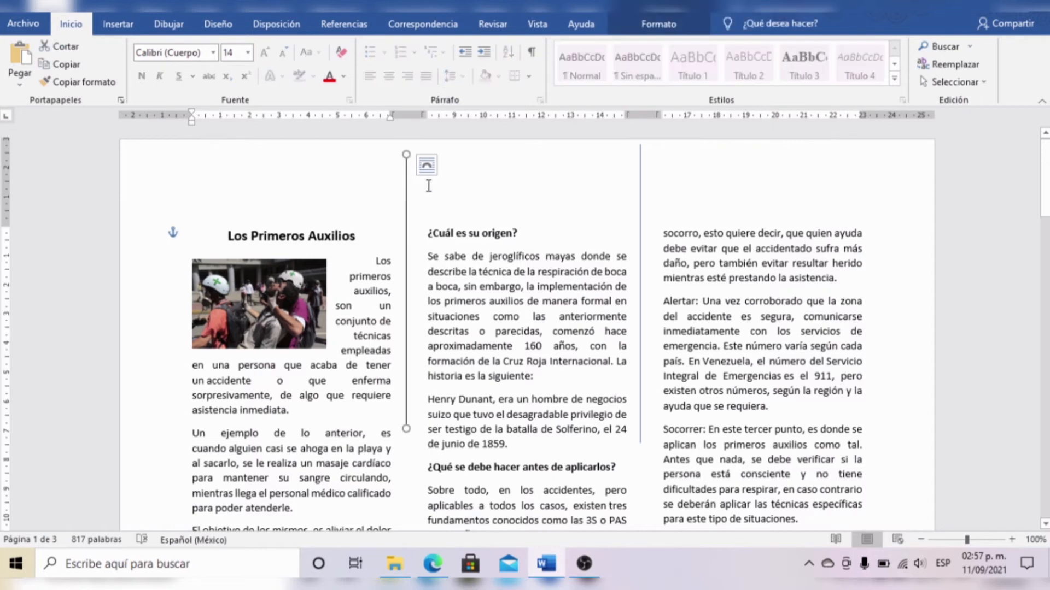
pyautogui.click(429, 186)
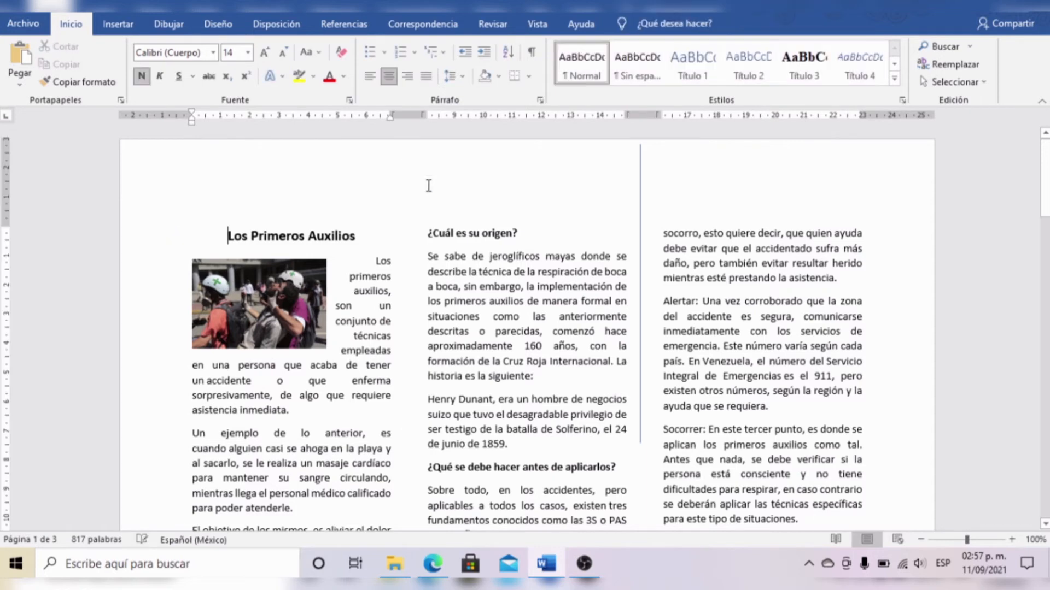
pyautogui.click(641, 196)
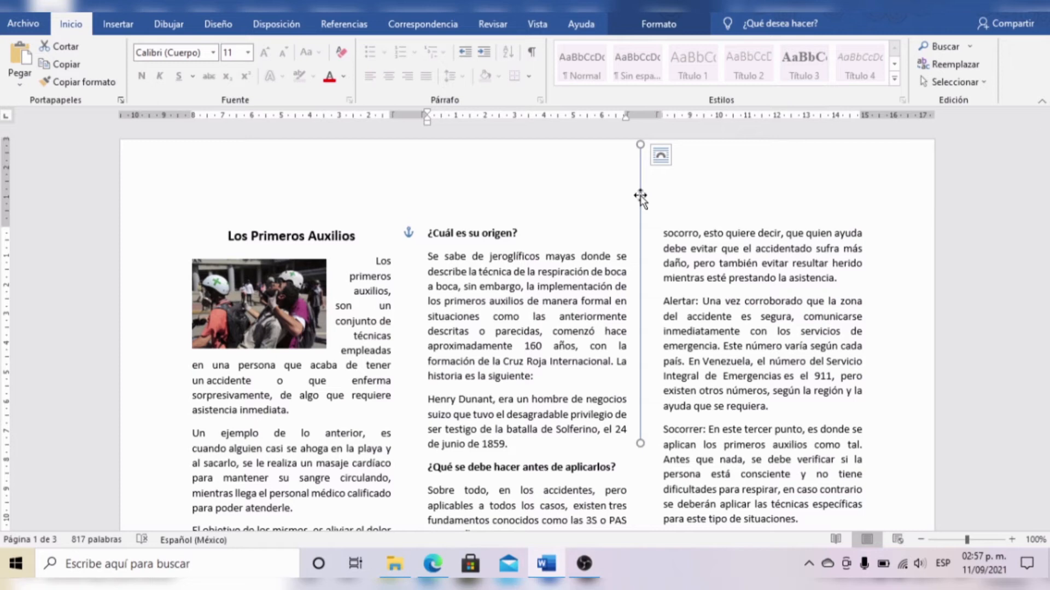
pyautogui.press('Escape')
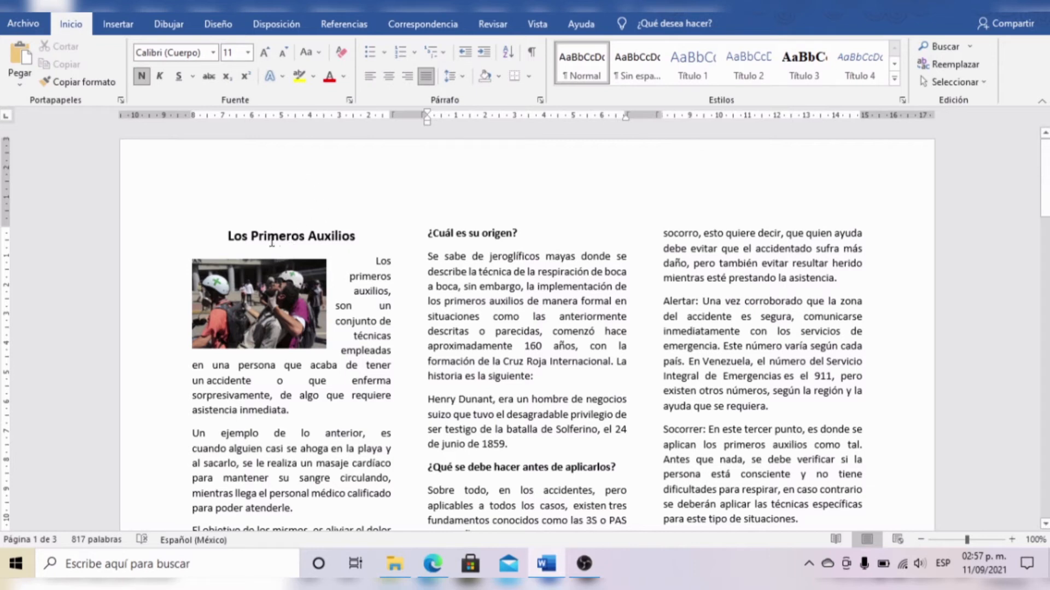
# - Draw a closed freehand shape about 5.08 cm high and 9.8 cm wide over the upper-left corner of page 1
pyautogui.click(124, 27)
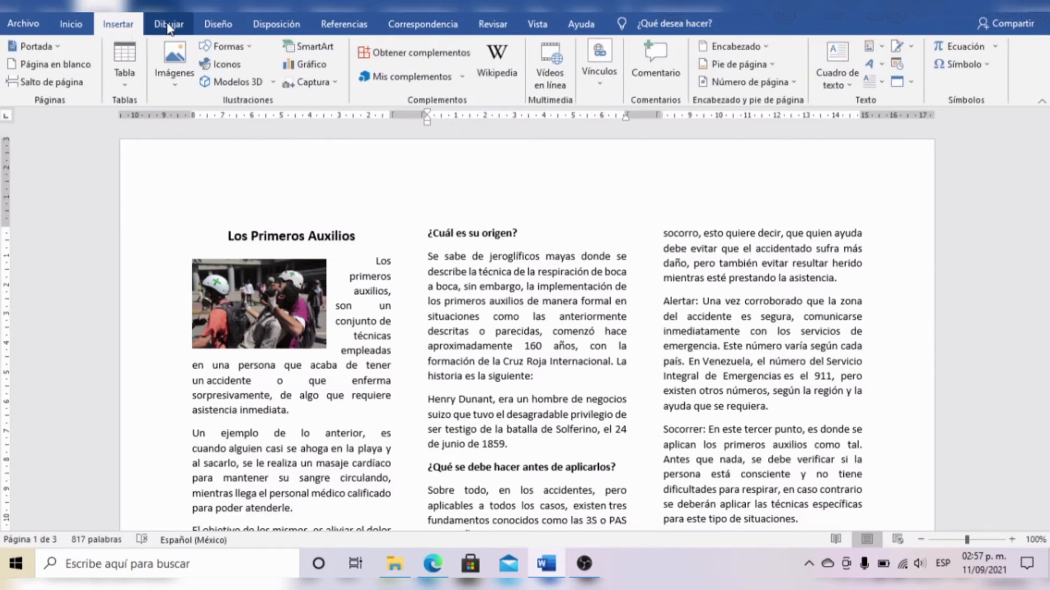
pyautogui.click(251, 53)
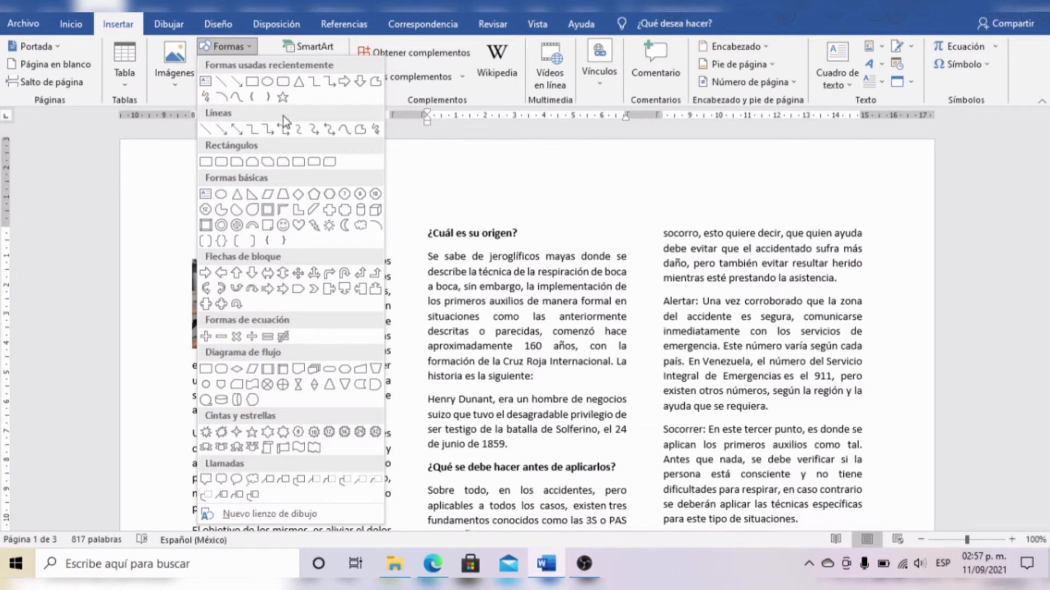
pyautogui.click(377, 130)
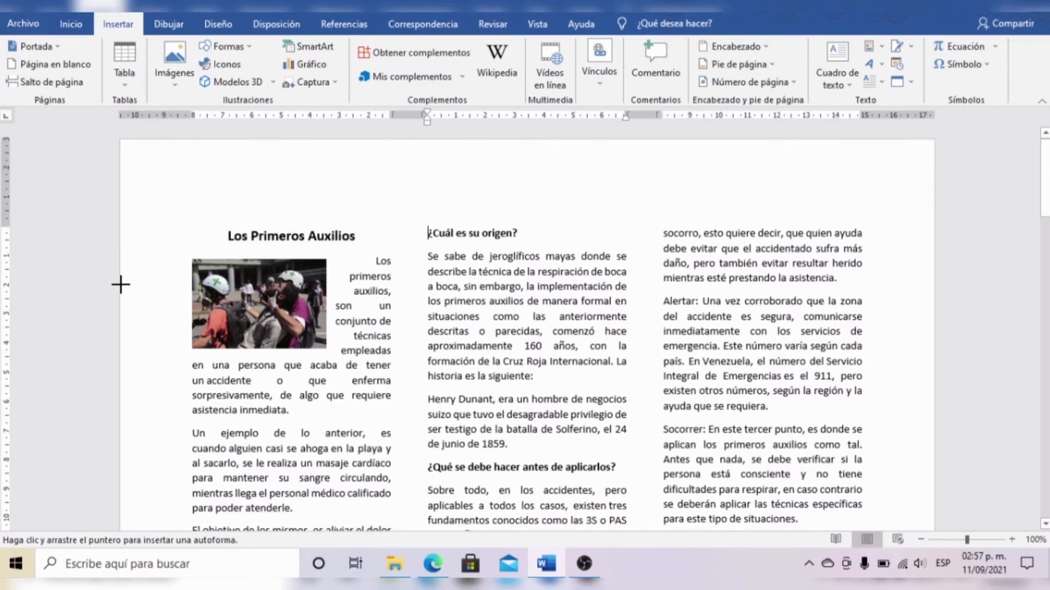
pyautogui.moveTo(120, 285)
pyautogui.mouseDown()
pyautogui.moveTo(239, 234)
pyautogui.moveTo(315, 230)
pyautogui.moveTo(399, 196)
pyautogui.moveTo(406, 150)
pyautogui.mouseUp()
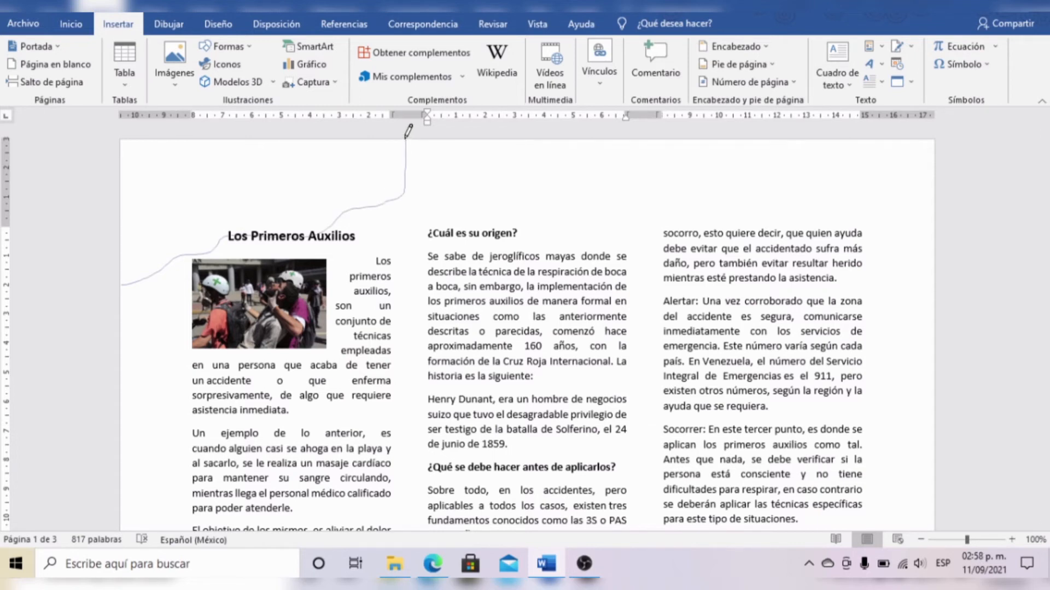
pyautogui.moveTo(406, 138)
pyautogui.mouseDown()
pyautogui.moveTo(153, 139)
pyautogui.moveTo(121, 188)
pyautogui.moveTo(122, 284)
pyautogui.mouseUp()
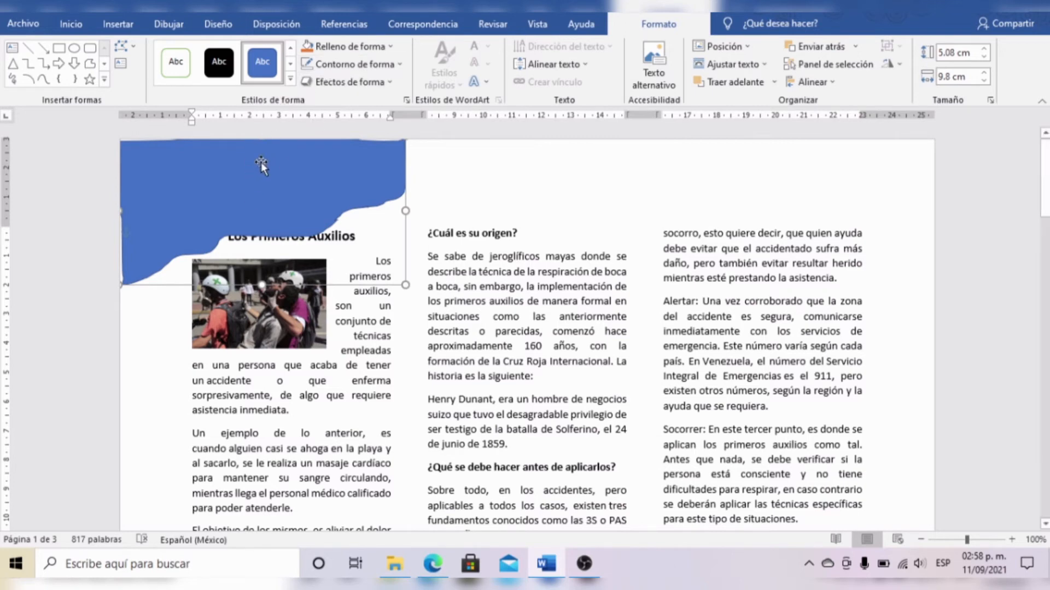
# - Fill the freehand corner shape with light gold and remove its outline
pyautogui.click(348, 47)
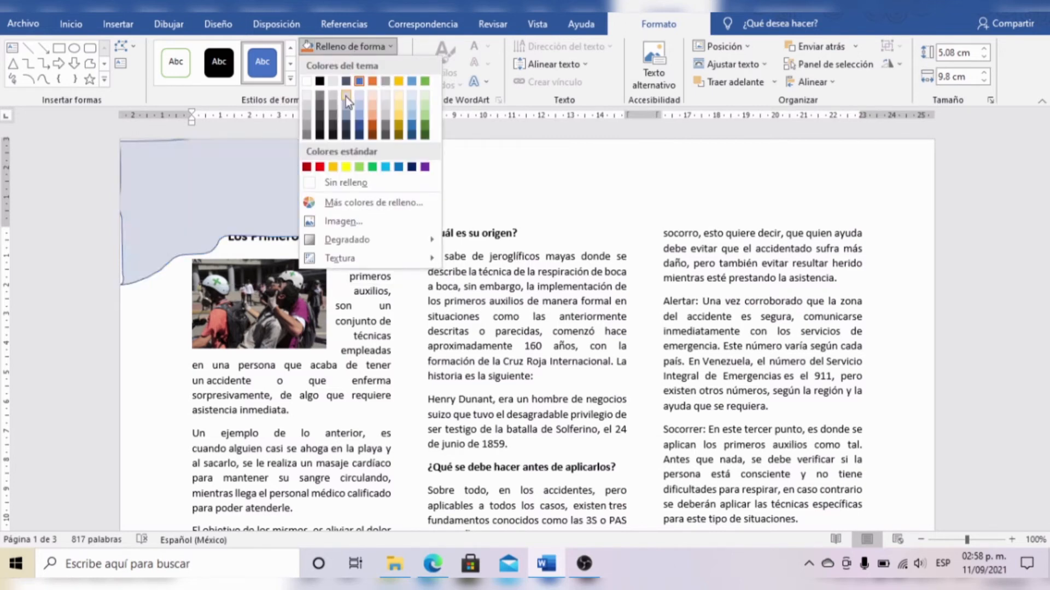
pyautogui.click(400, 107)
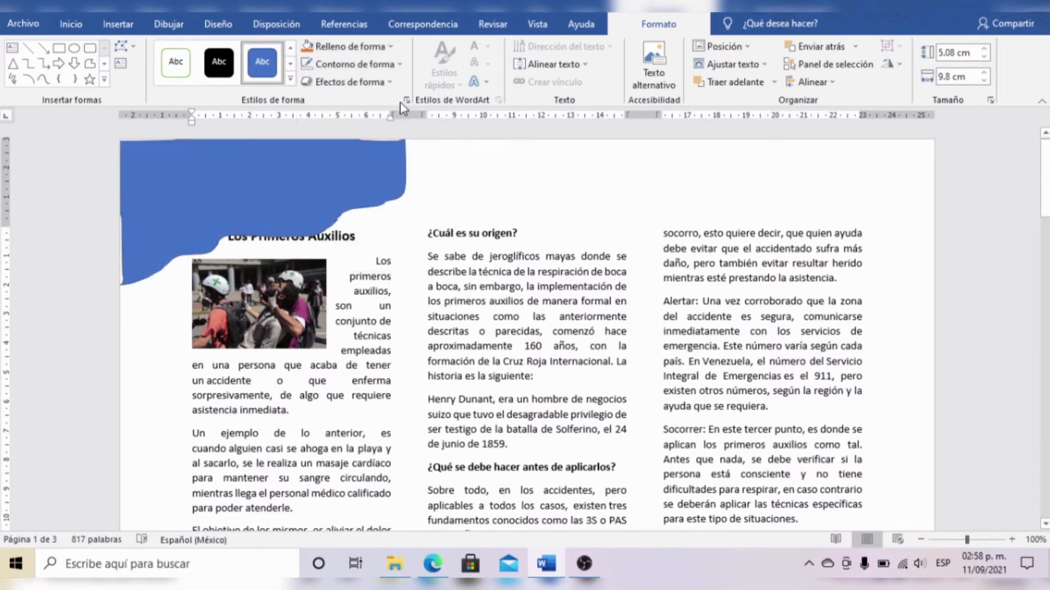
pyautogui.click(353, 64)
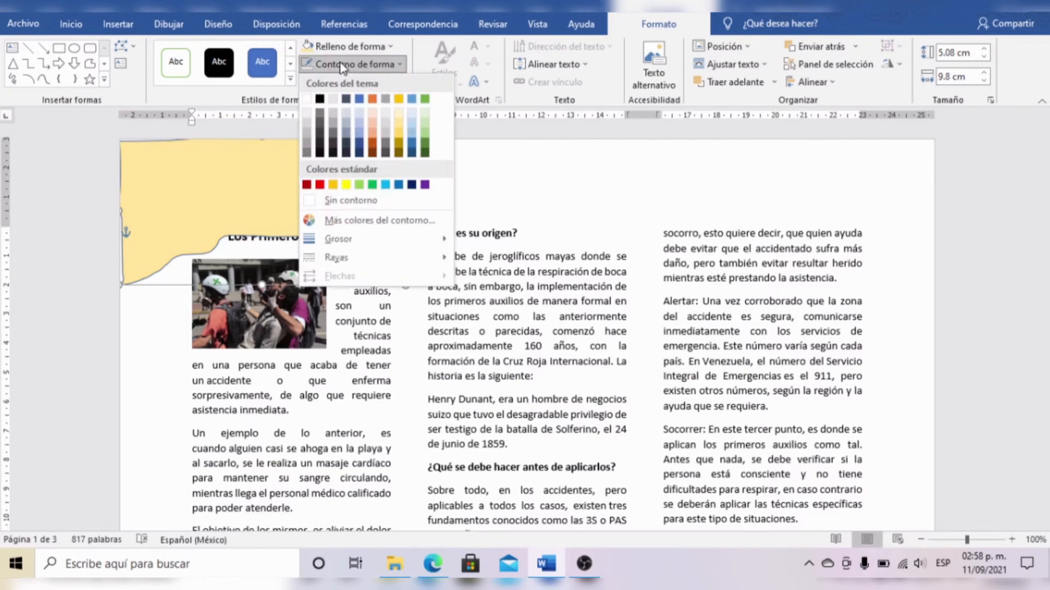
pyautogui.click(342, 202)
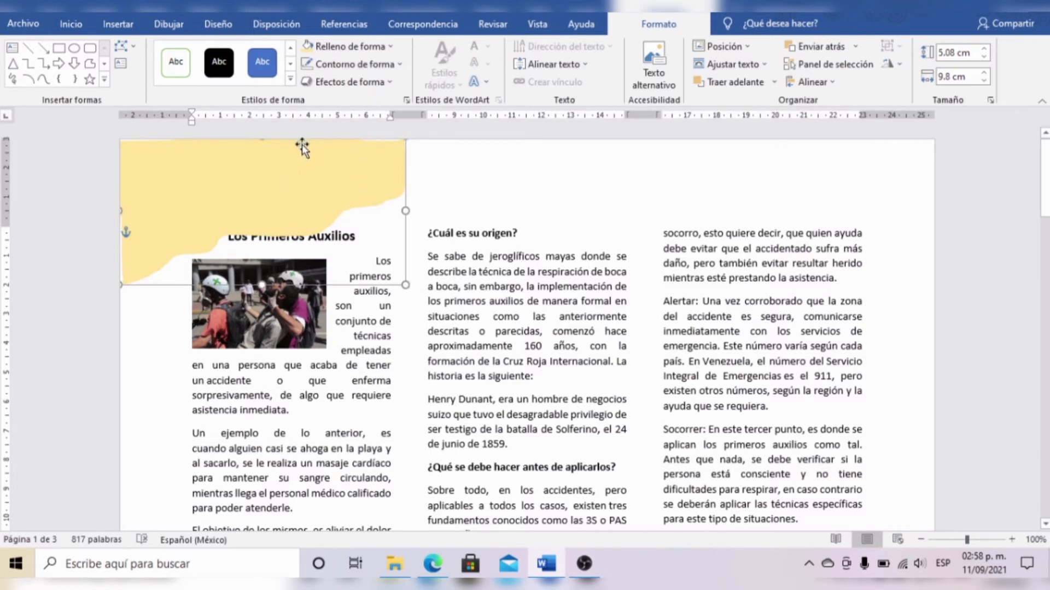
# - Place the gold shape behind the text and shift it slightly up and left, past the page corner
pyautogui.click(765, 64)
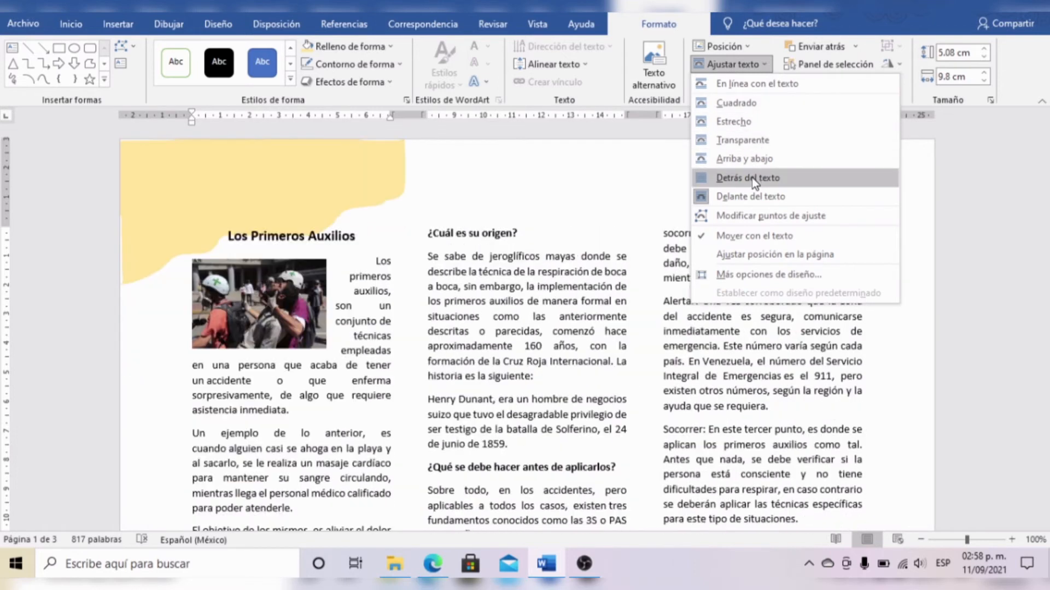
pyautogui.click(752, 178)
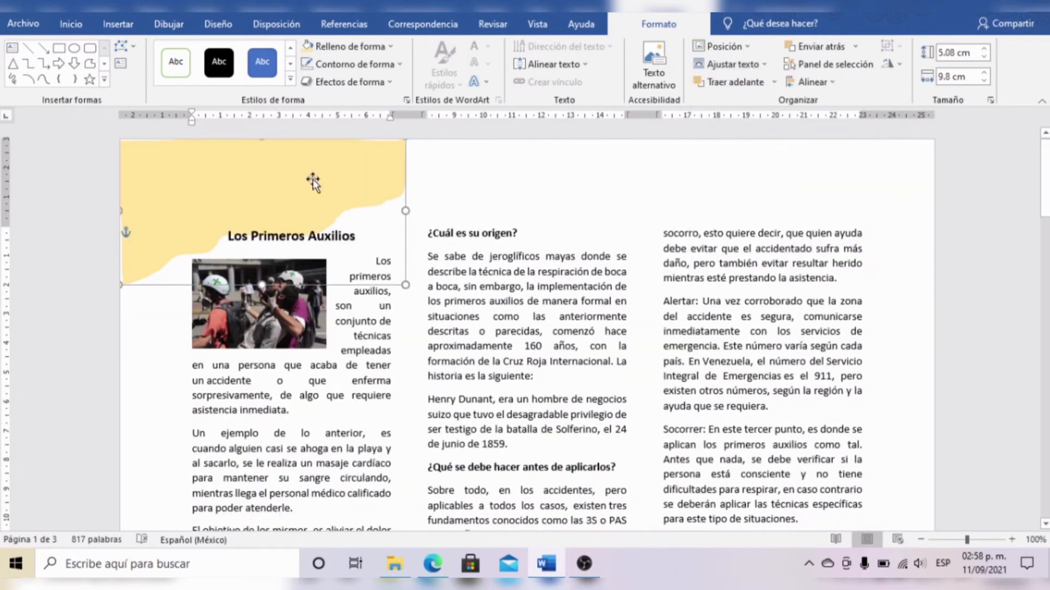
pyautogui.moveTo(306, 174)
pyautogui.mouseDown()
pyautogui.moveTo(319, 180)
pyautogui.moveTo(304, 165)
pyautogui.mouseUp()
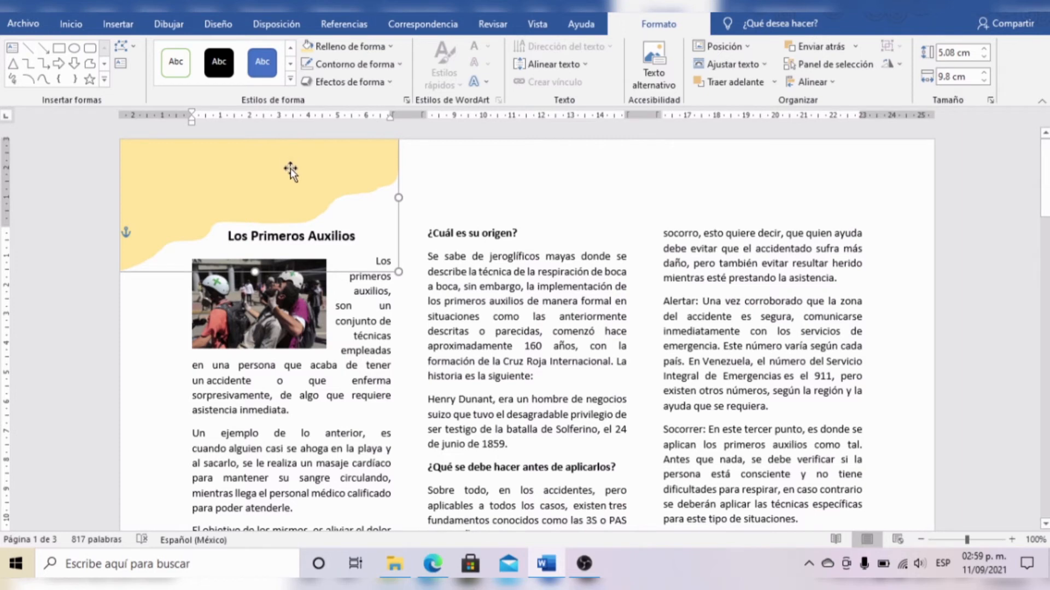
# - Fill the upper-left corner shape with the picture file 00 from Descargas and nudge the shape slightly down
pyautogui.click(344, 47)
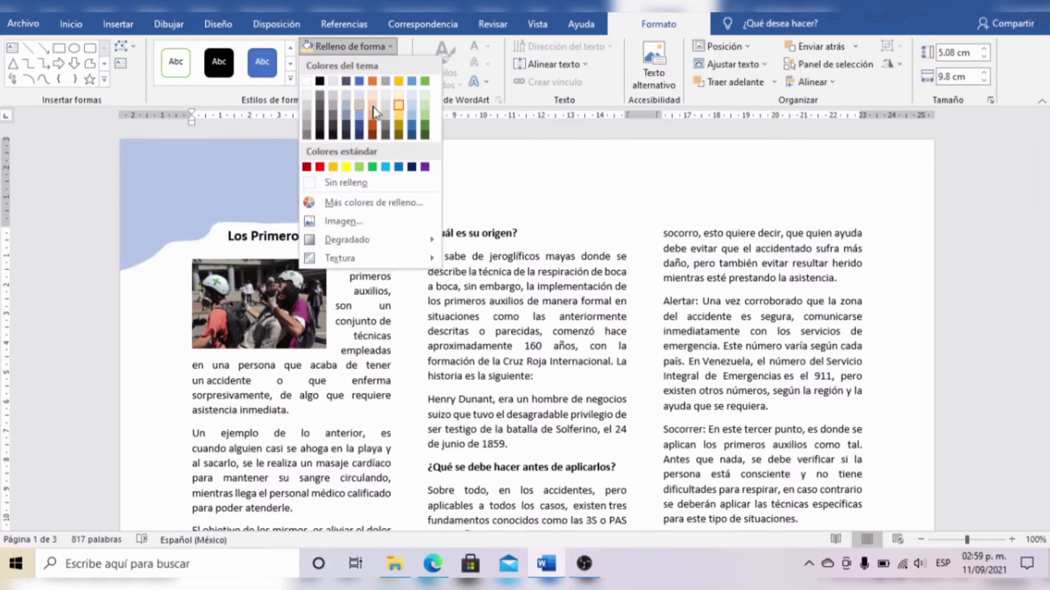
pyautogui.click(346, 220)
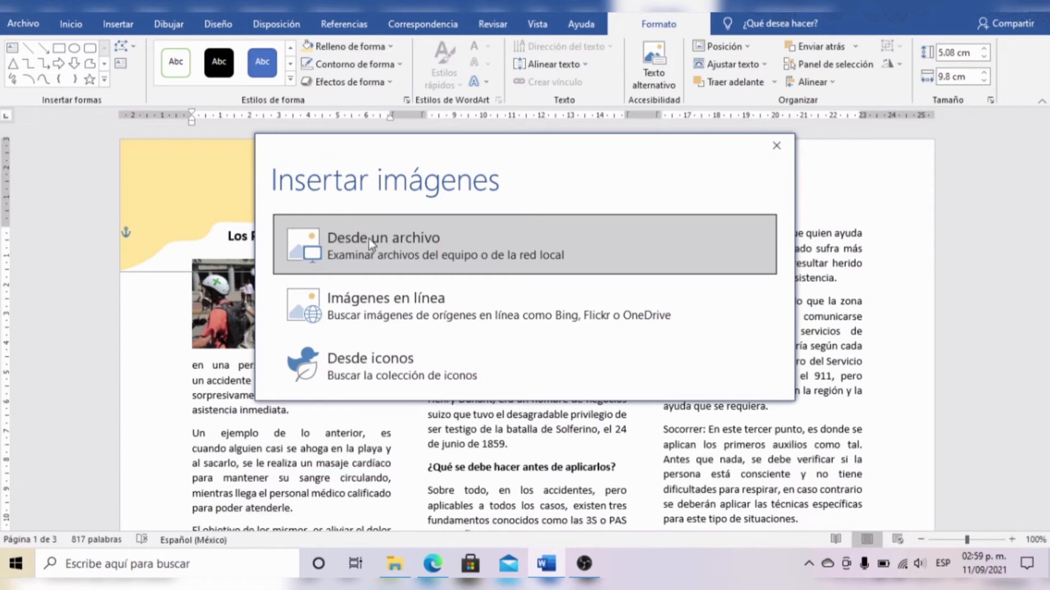
pyautogui.click(387, 257)
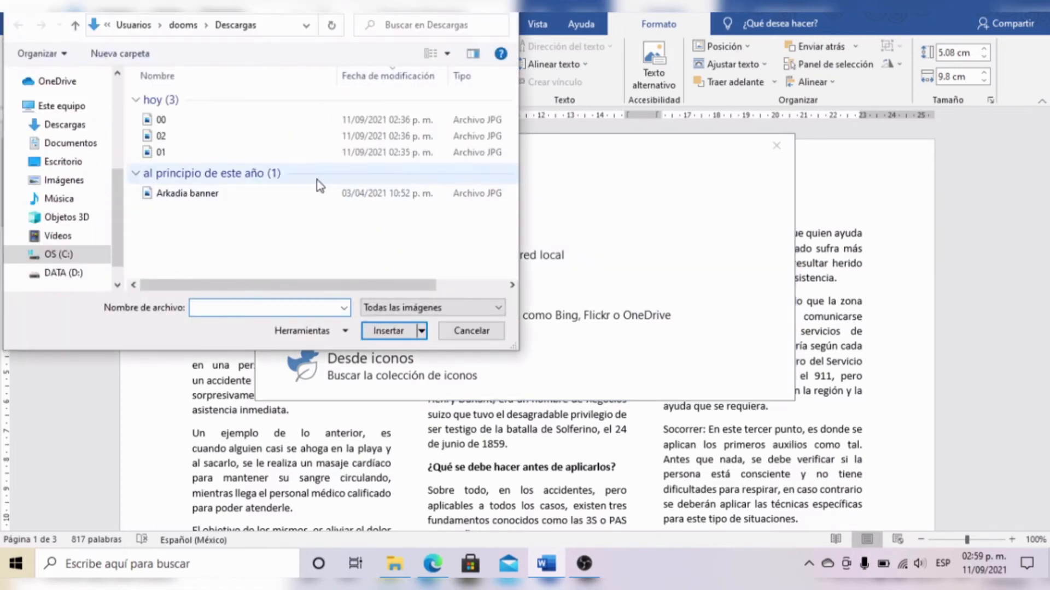
pyautogui.click(163, 123)
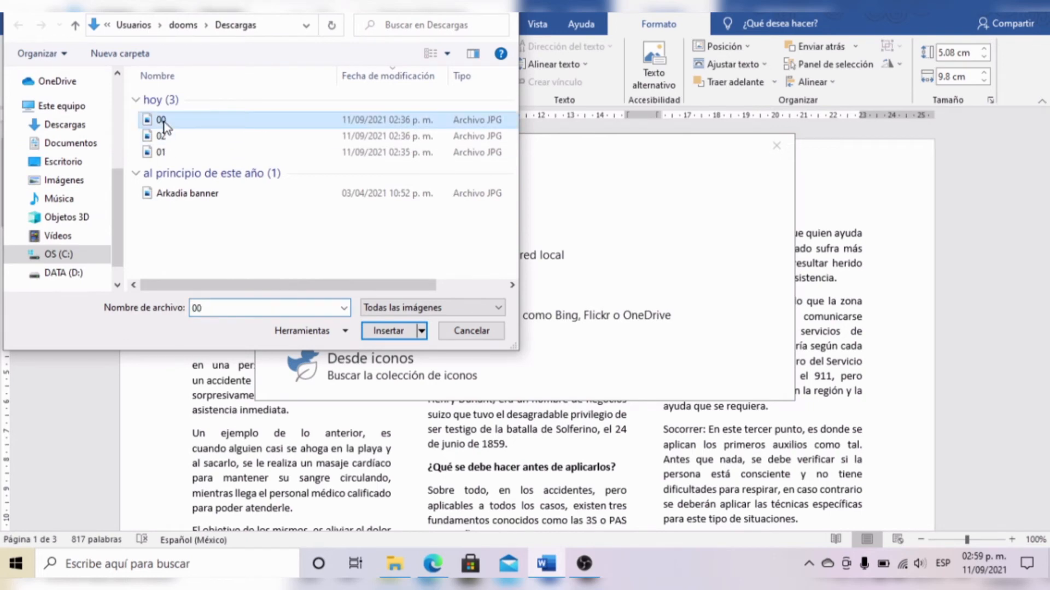
pyautogui.click(384, 332)
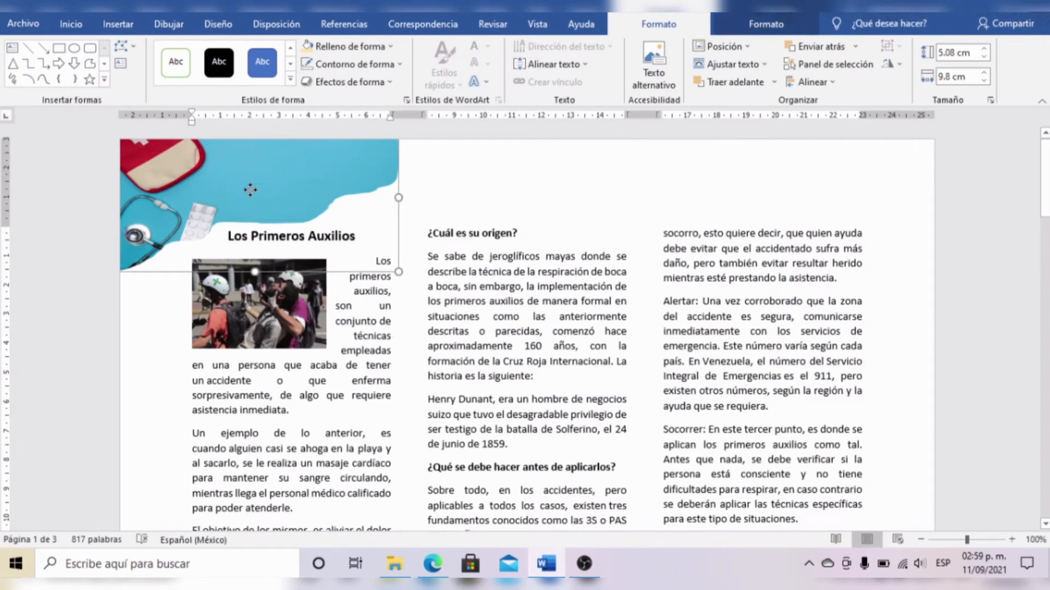
pyautogui.moveTo(250, 189); pyautogui.dragTo(253, 195)
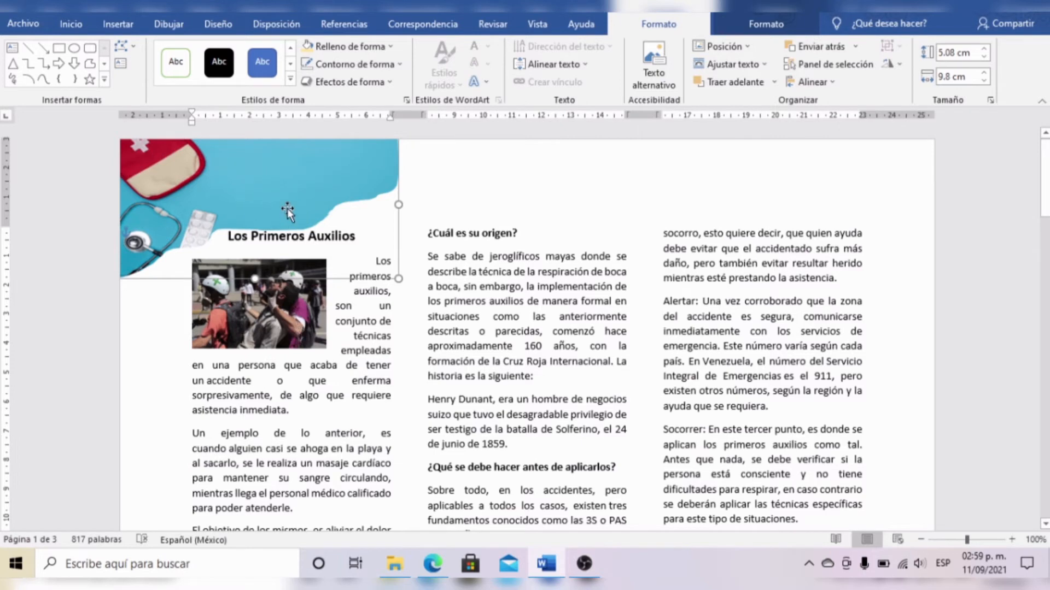
pyautogui.click(345, 397)
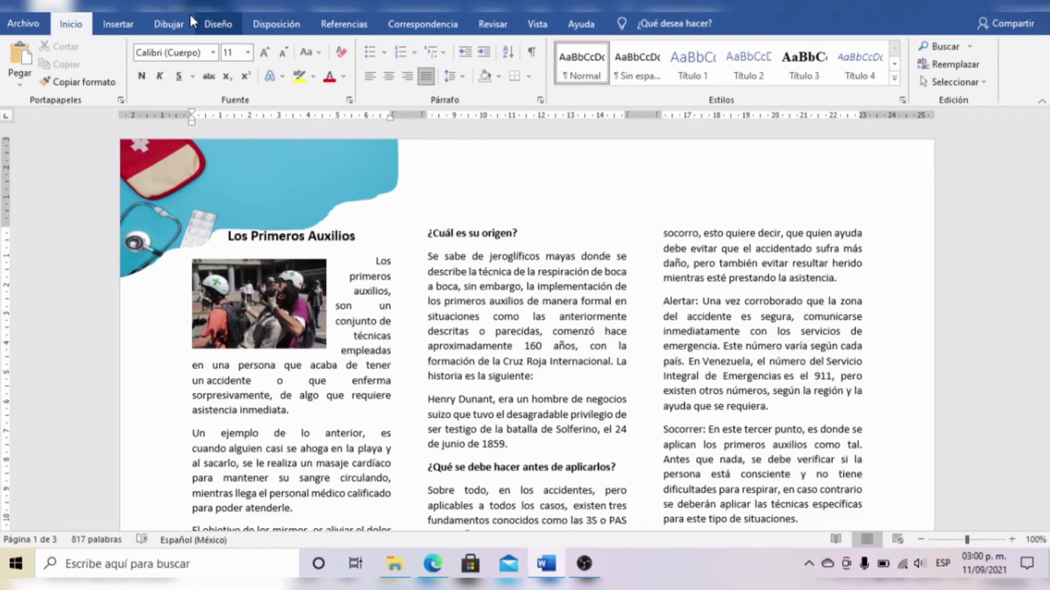
# - Draw a closed freehand shape about 7.77 cm high and 6.33 cm wide over the upper-right corner of page 1
pyautogui.click(119, 30)
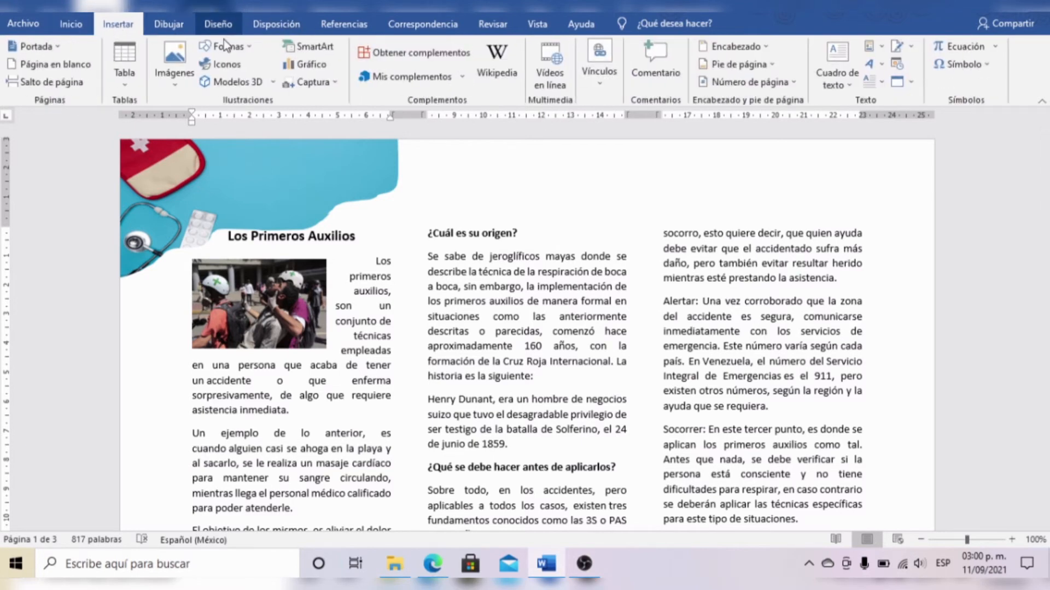
pyautogui.click(248, 47)
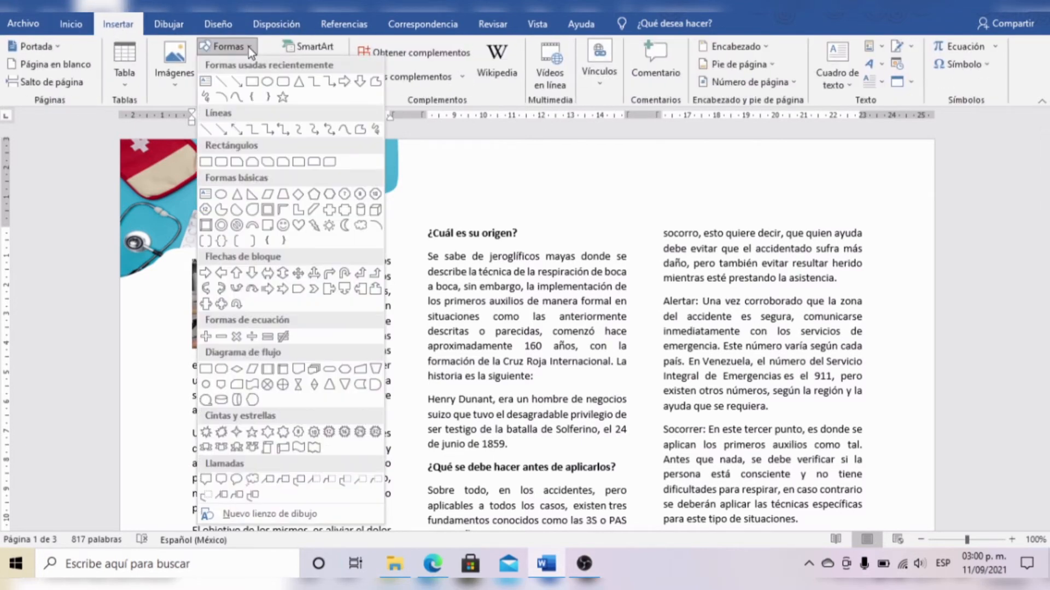
pyautogui.click(378, 131)
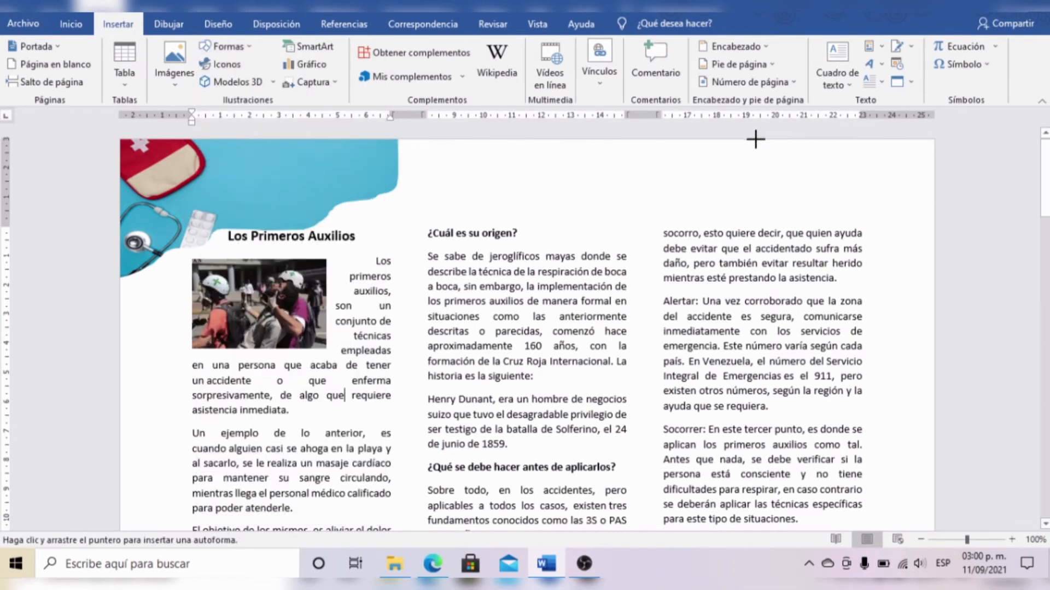
pyautogui.moveTo(761, 145)
pyautogui.mouseDown()
pyautogui.moveTo(831, 302)
pyautogui.moveTo(862, 339)
pyautogui.moveTo(927, 365)
pyautogui.mouseUp()
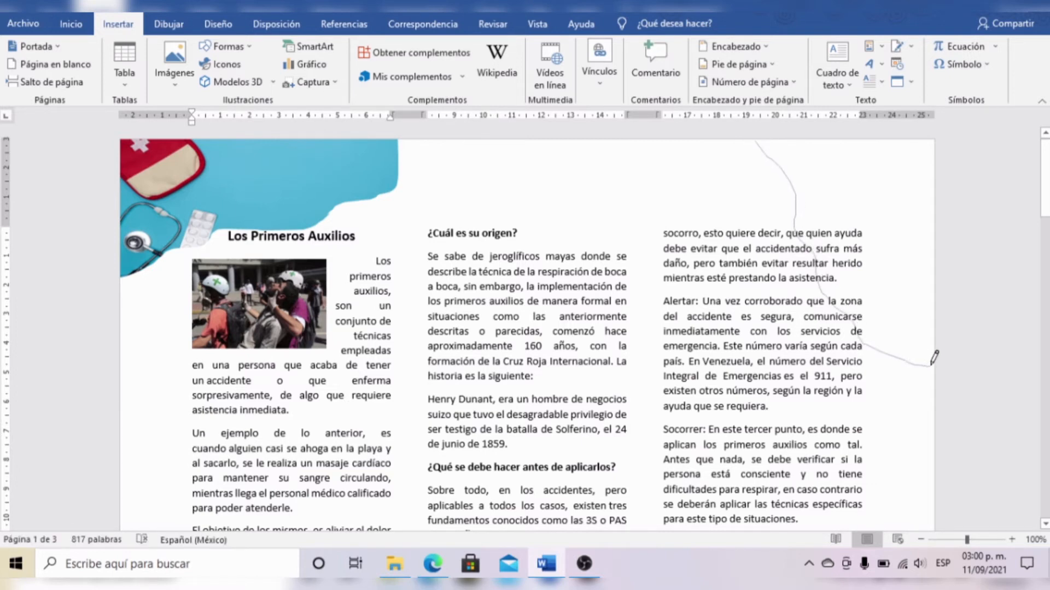
pyautogui.moveTo(933, 346); pyautogui.dragTo(931, 319)
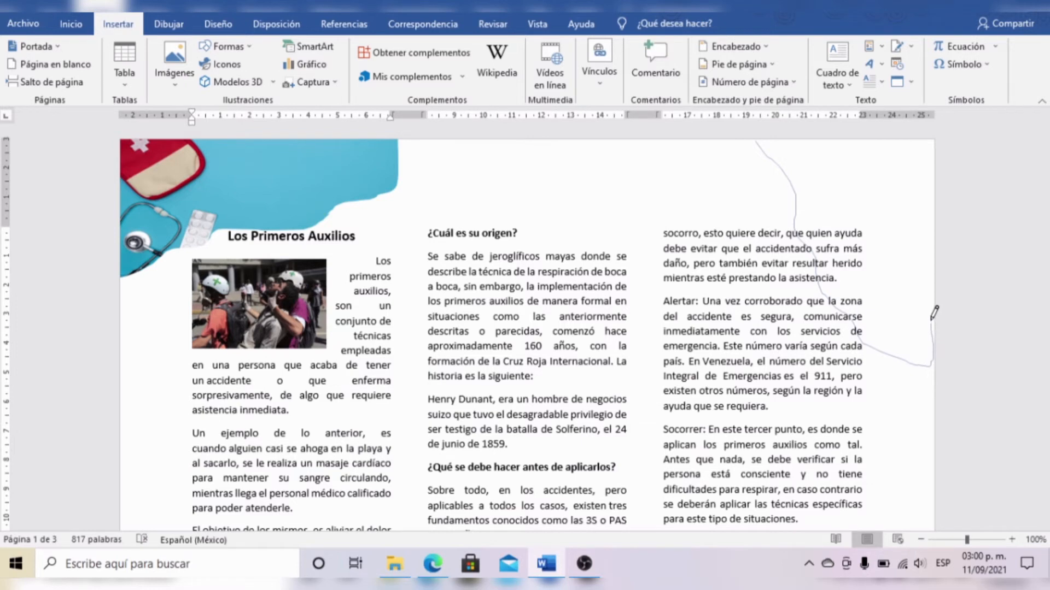
pyautogui.moveTo(937, 270)
pyautogui.mouseDown()
pyautogui.moveTo(943, 149)
pyautogui.moveTo(916, 137)
pyautogui.moveTo(759, 141)
pyautogui.mouseUp()
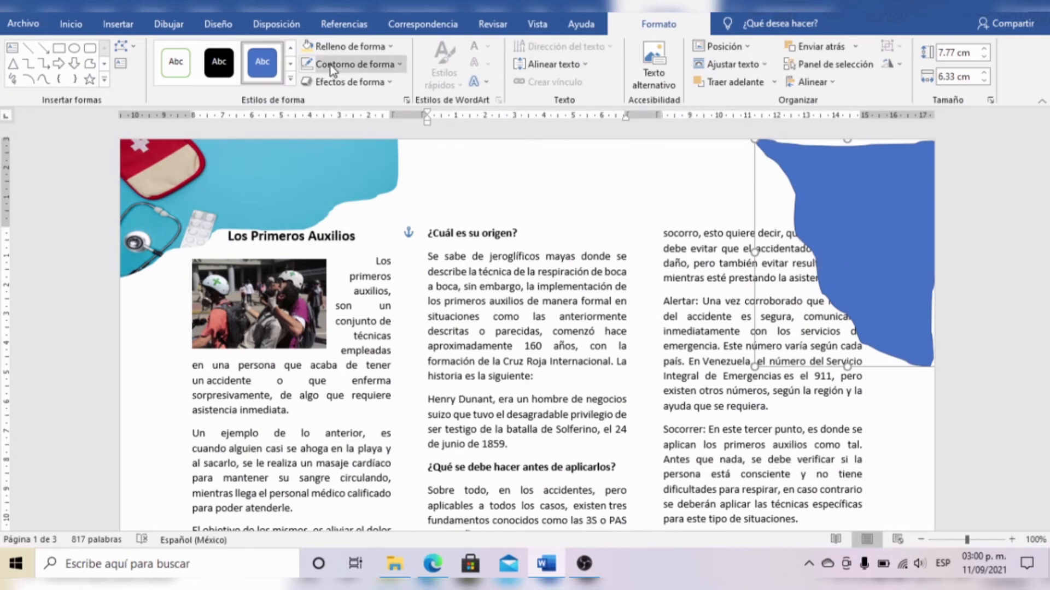
# - Fill the upper-right corner shape with the picture file 01 from Descargas and move it against the page's top and right edges
pyautogui.click(332, 47)
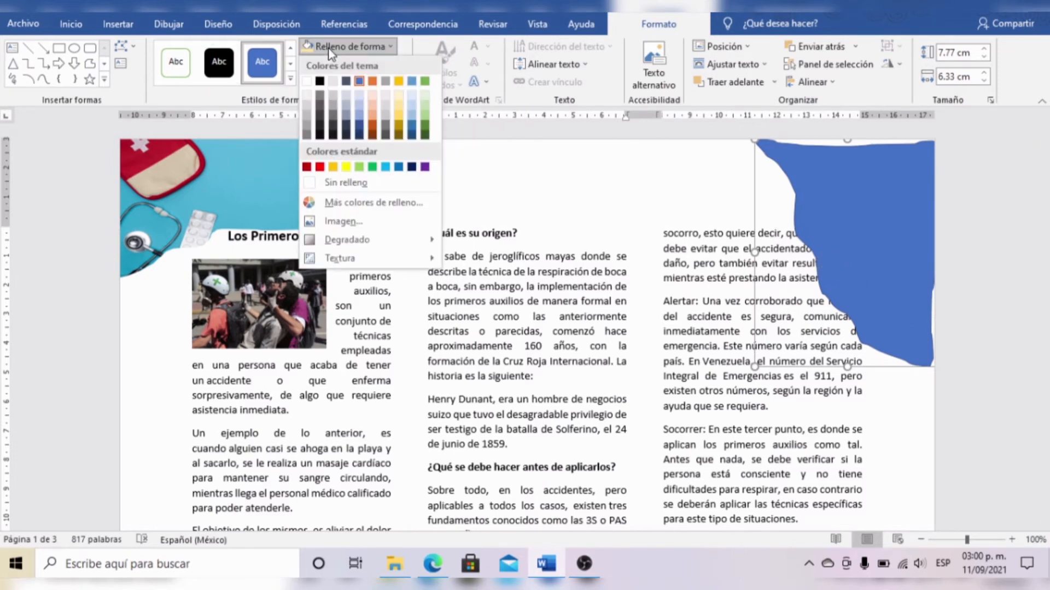
pyautogui.click(353, 223)
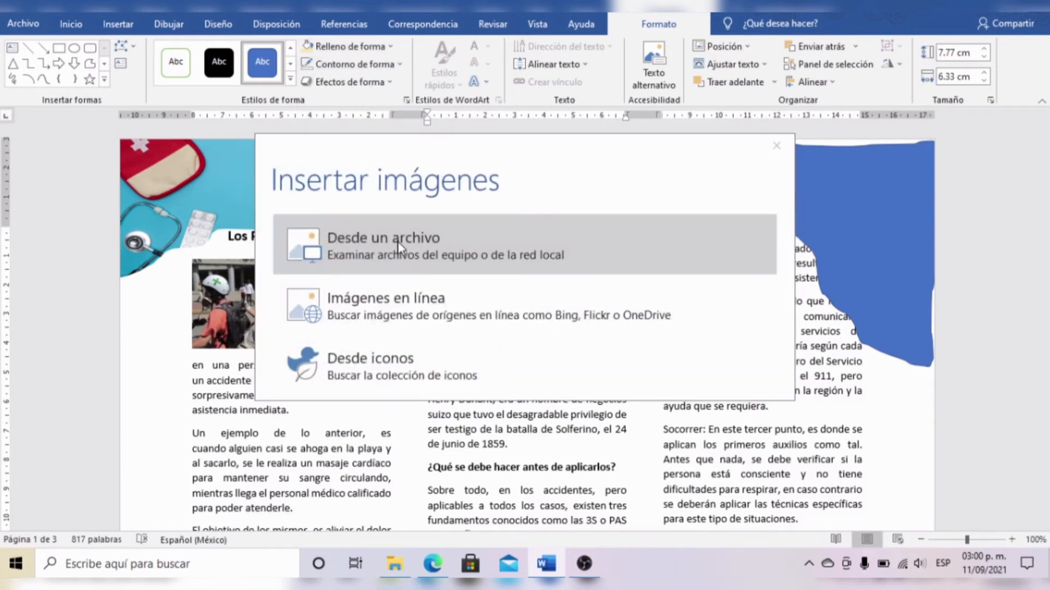
pyautogui.click(398, 249)
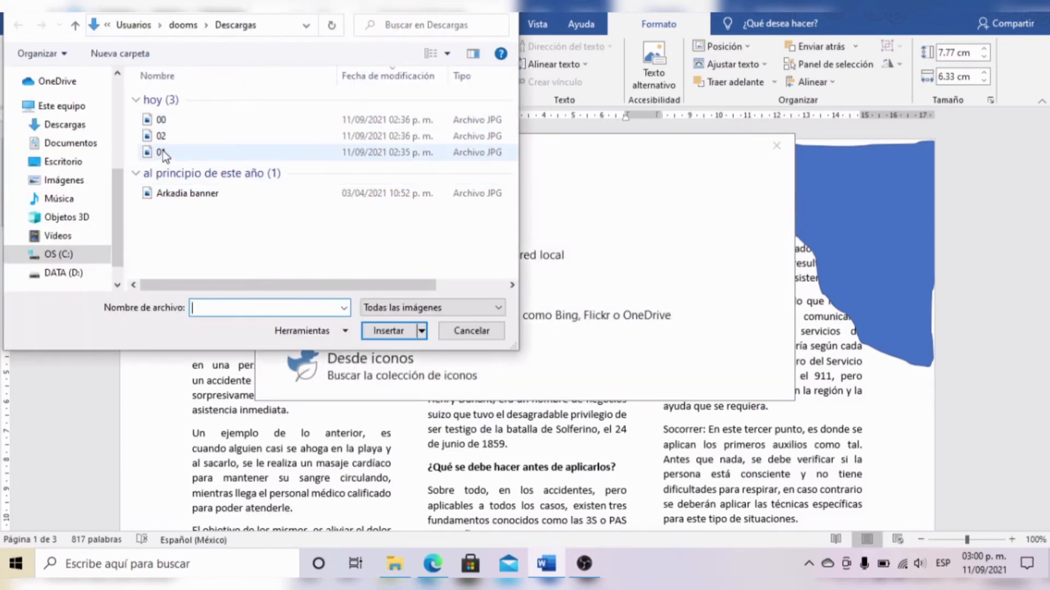
pyautogui.doubleClick(162, 156)
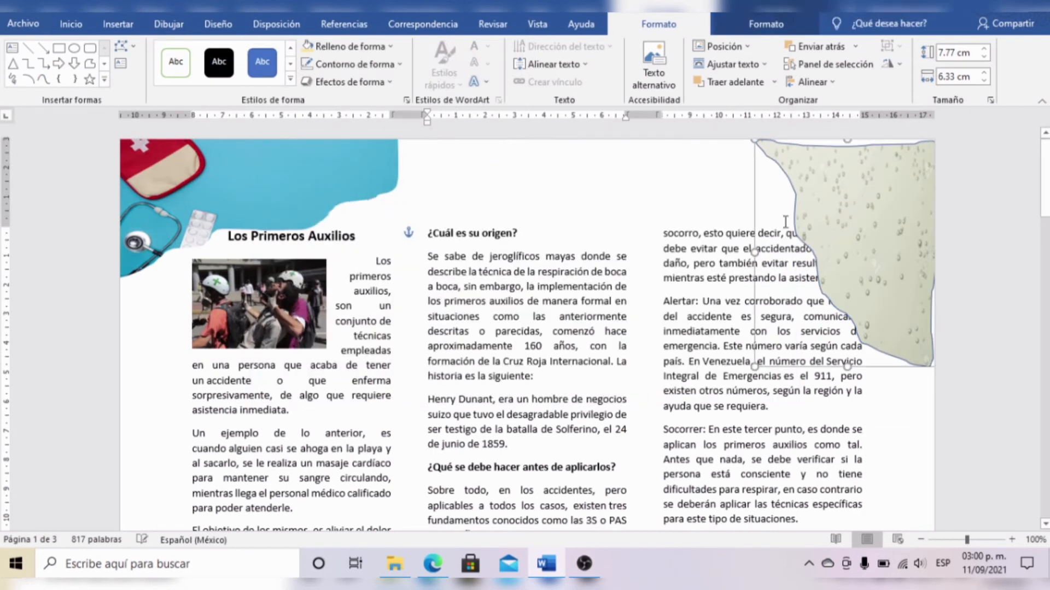
pyautogui.moveTo(834, 211)
pyautogui.mouseDown()
pyautogui.moveTo(820, 202)
pyautogui.moveTo(841, 199)
pyautogui.mouseUp()
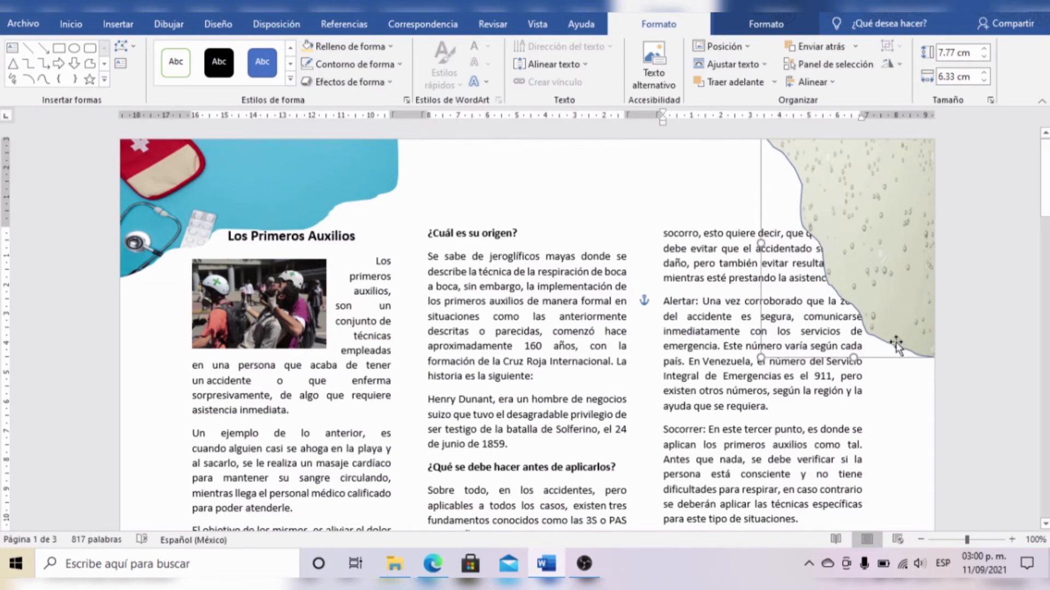
# - Remove the outline of the upper-right picture shape and place it behind the text
pyautogui.click(357, 66)
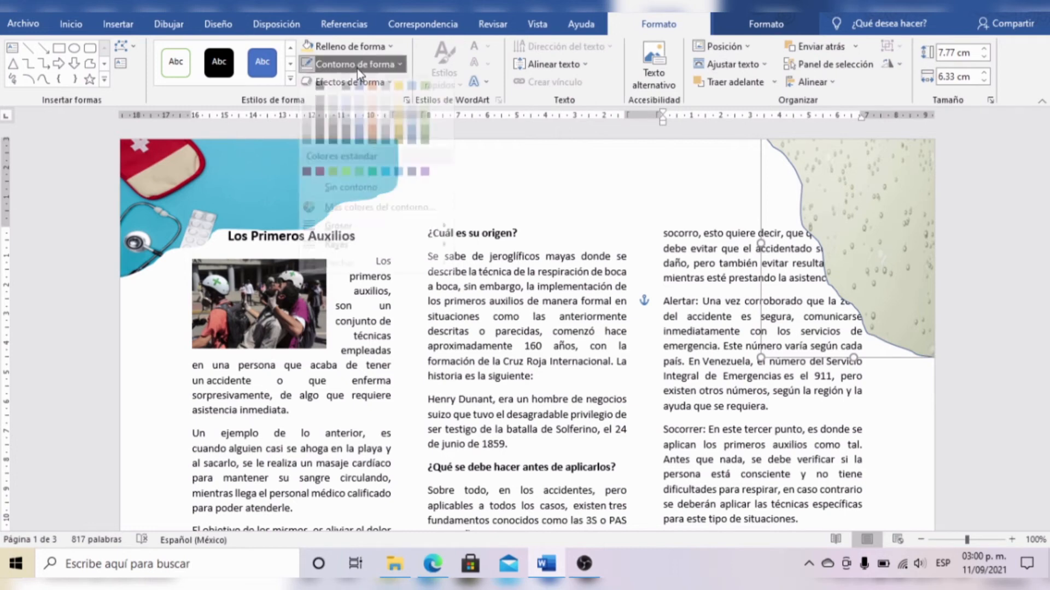
pyautogui.click(346, 203)
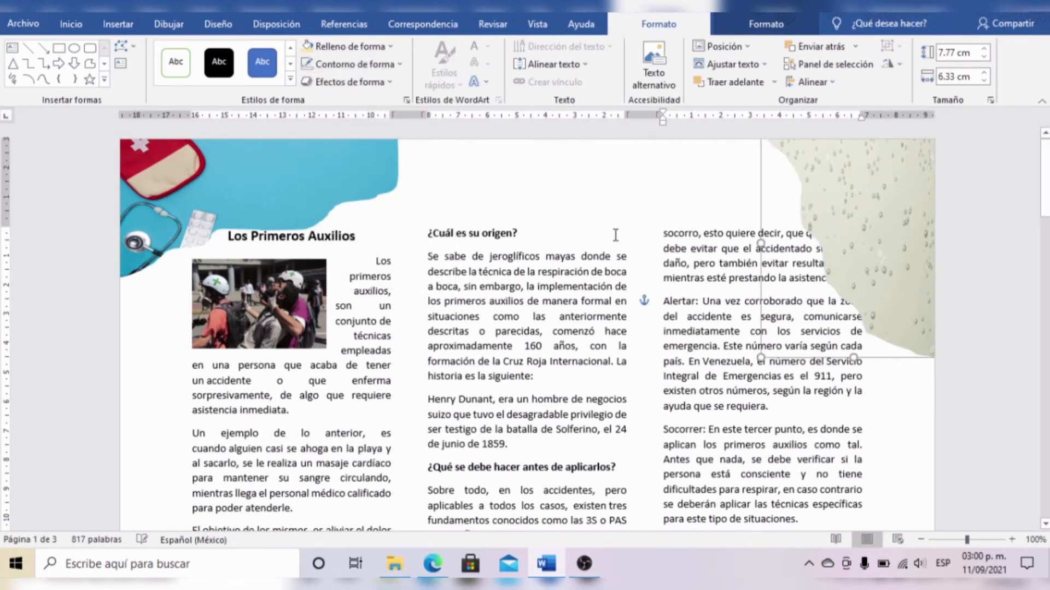
pyautogui.click(732, 64)
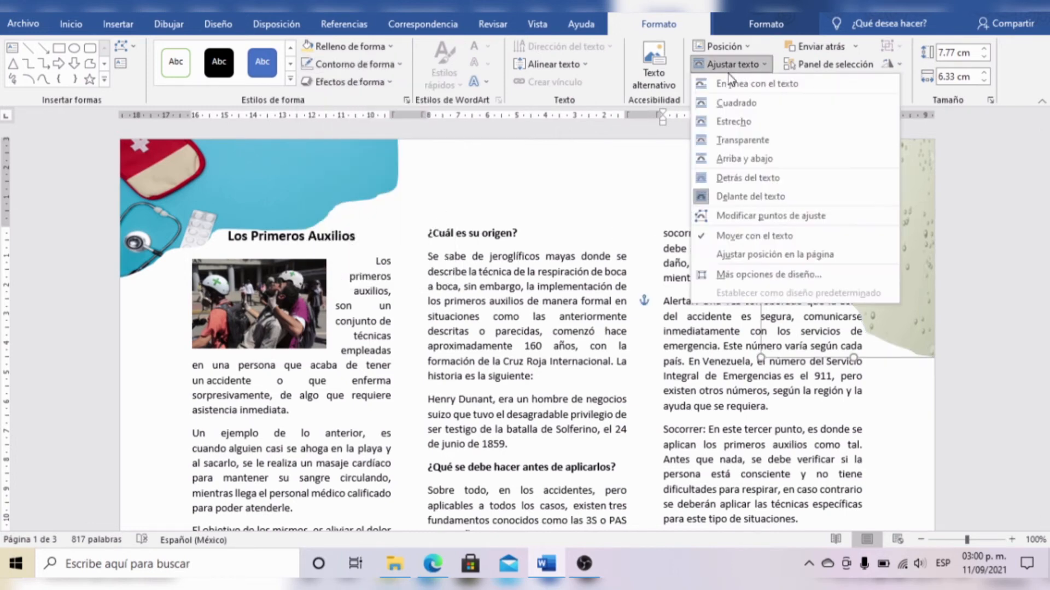
pyautogui.click(747, 177)
pyautogui.click(786, 322)
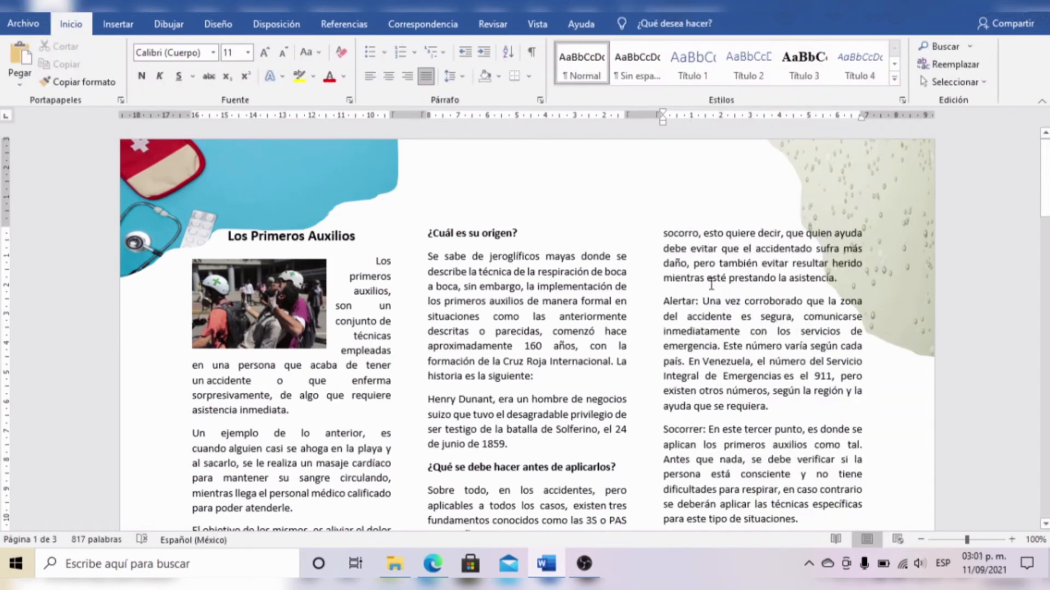
pyautogui.scroll(-5, 711, 285)
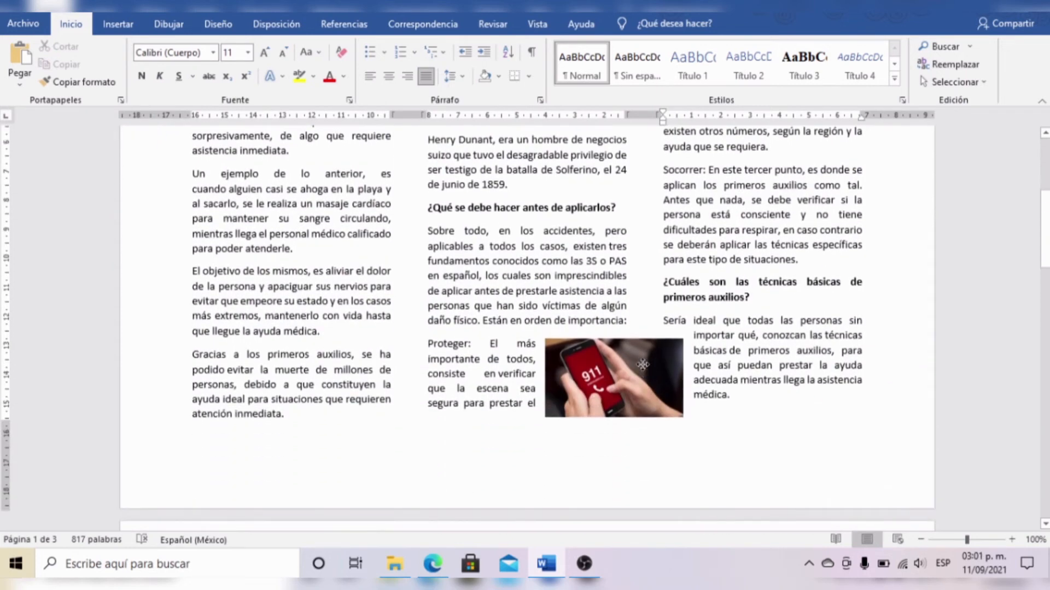
# - Move the 911 phone photo into the third column, at the start of the paragraph under the basic techniques heading
pyautogui.moveTo(643, 365); pyautogui.dragTo(755, 314)
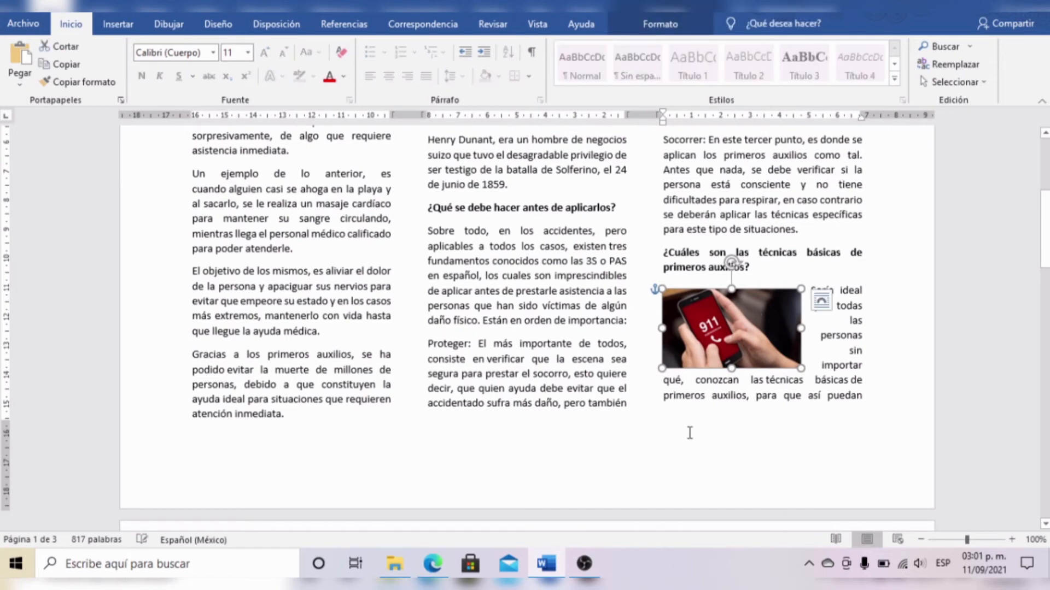
# - Draw a closed freehand shape about 4.45 cm high and 24.5 cm wide along page 1's bottom edge and remove its outline
pyautogui.click(120, 25)
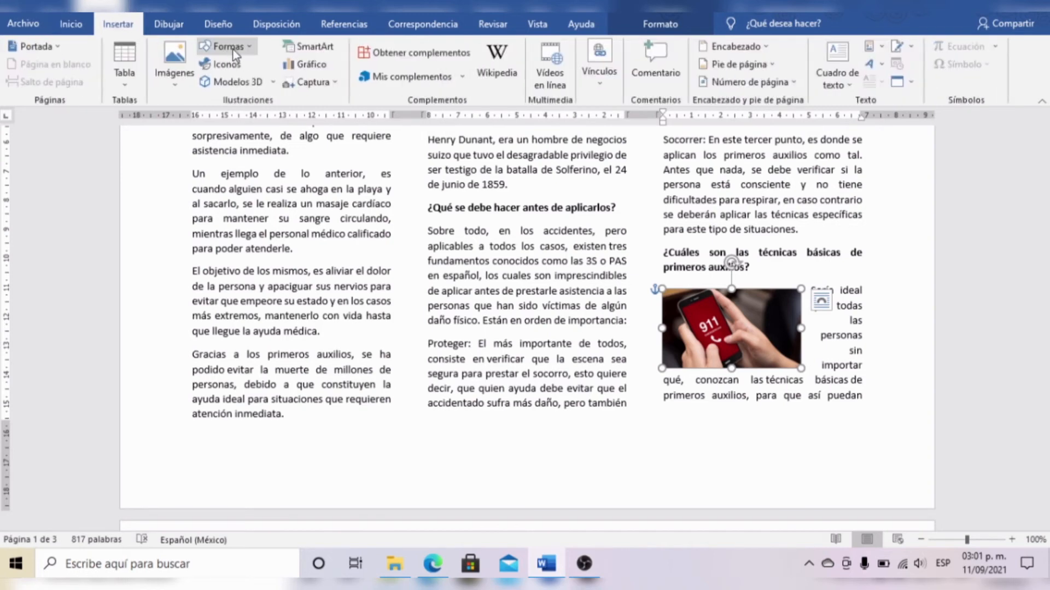
pyautogui.click(228, 46)
pyautogui.click(375, 129)
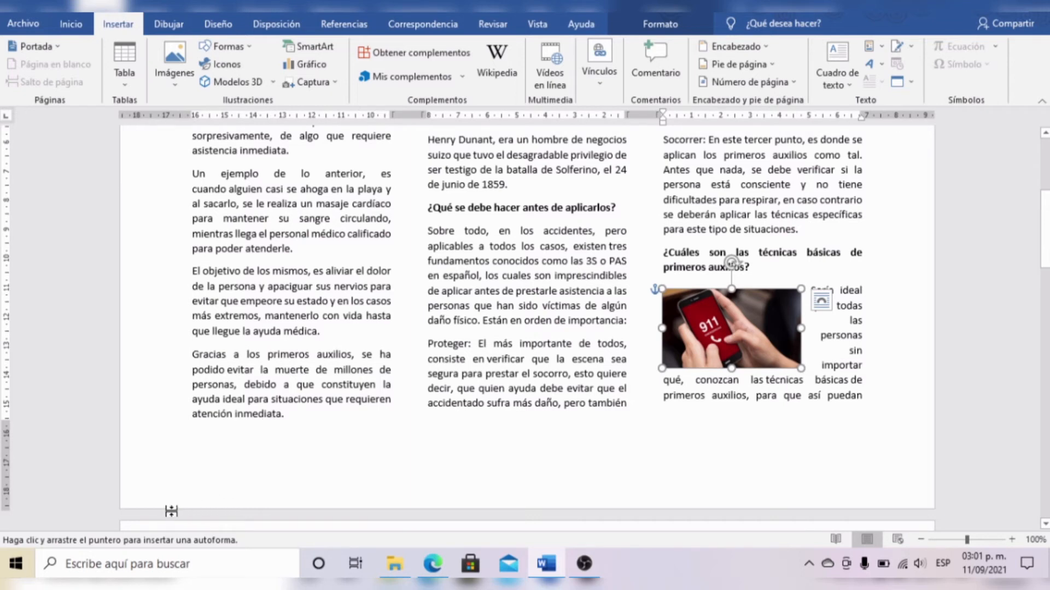
pyautogui.moveTo(159, 507)
pyautogui.mouseDown()
pyautogui.moveTo(165, 483)
pyautogui.moveTo(234, 443)
pyautogui.moveTo(334, 407)
pyautogui.moveTo(481, 393)
pyautogui.moveTo(612, 396)
pyautogui.moveTo(720, 414)
pyautogui.moveTo(826, 450)
pyautogui.moveTo(870, 491)
pyautogui.moveTo(873, 511)
pyautogui.moveTo(160, 505)
pyautogui.mouseUp()
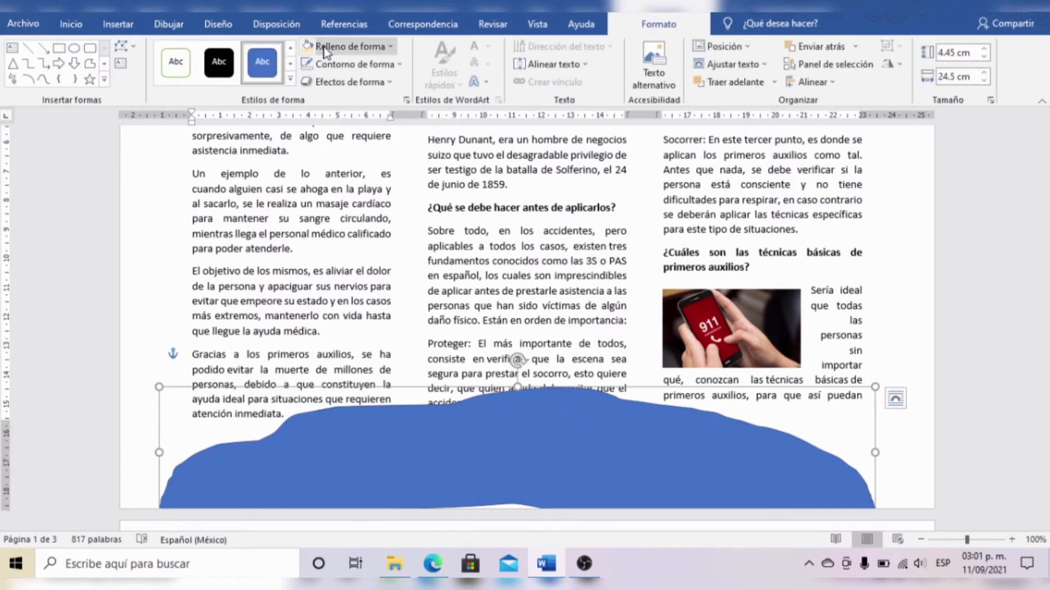
pyautogui.click(339, 71)
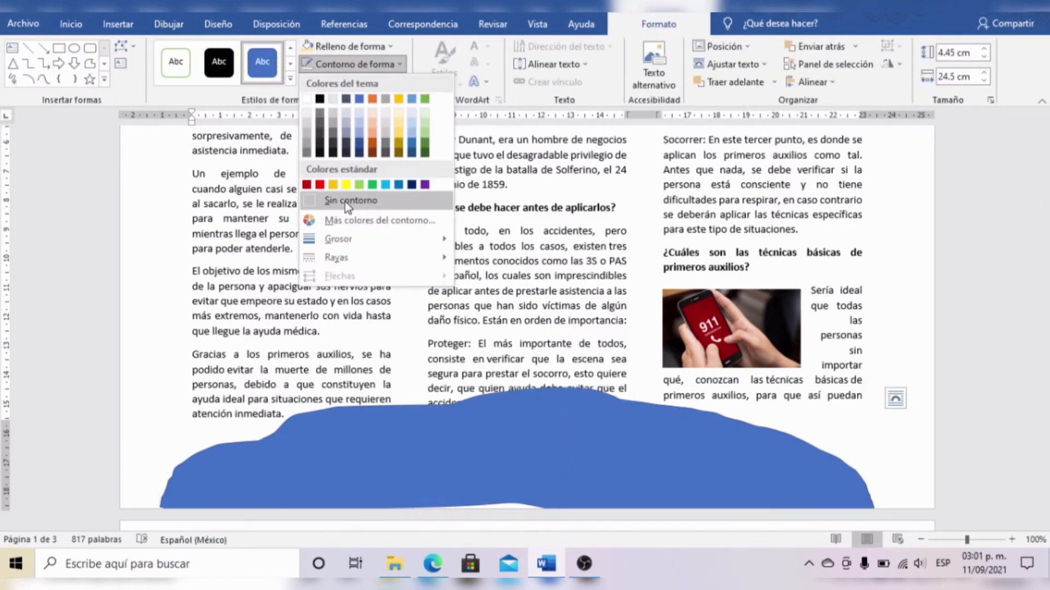
pyautogui.click(348, 200)
# - Fill the bottom freehand shape with the picture file 02 from Descargas
pyautogui.click(353, 46)
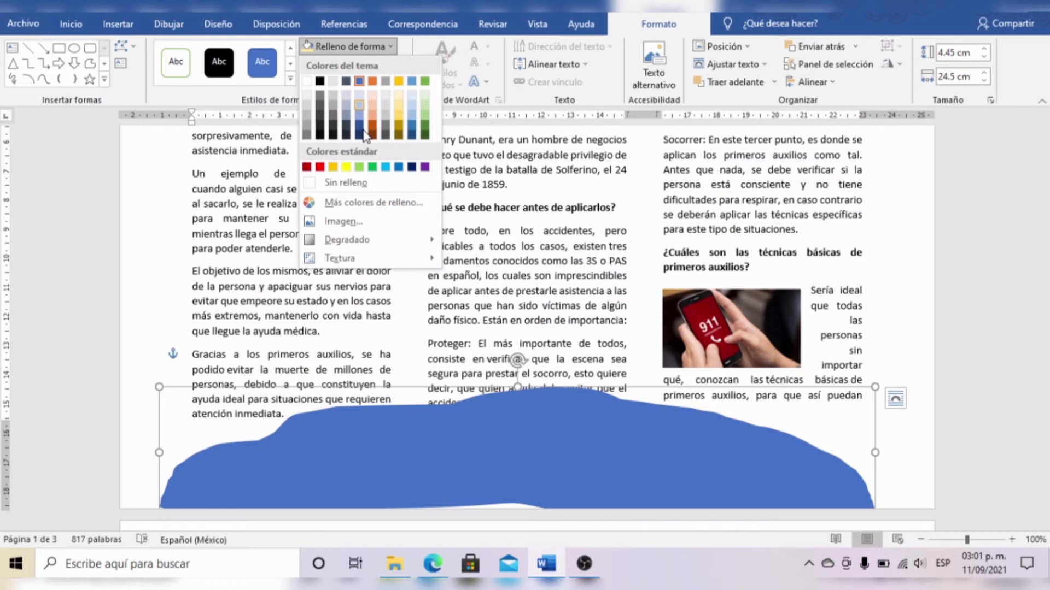
pyautogui.click(362, 221)
pyautogui.click(395, 252)
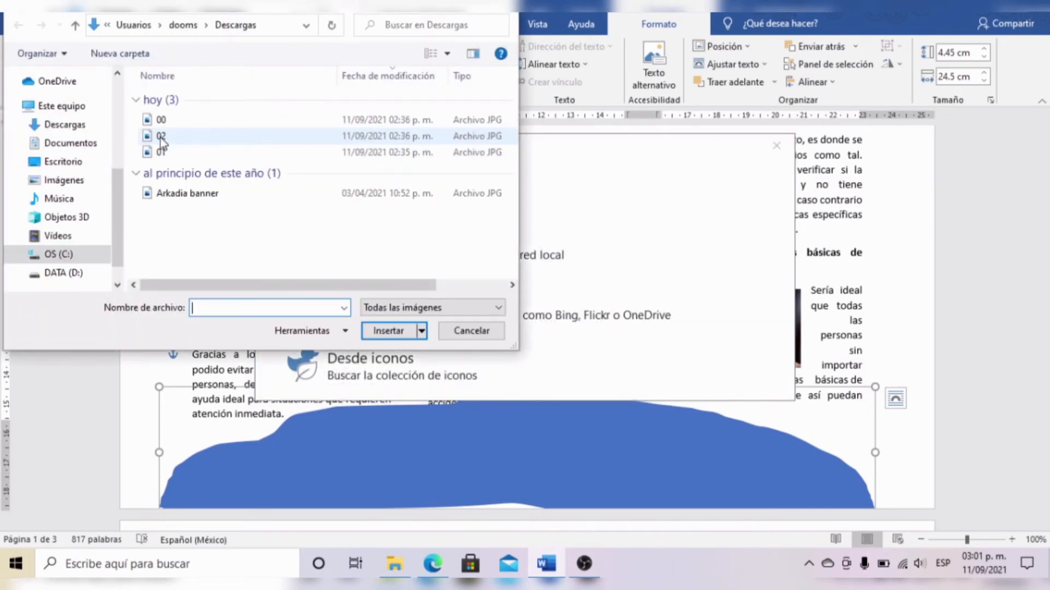
pyautogui.doubleClick(159, 137)
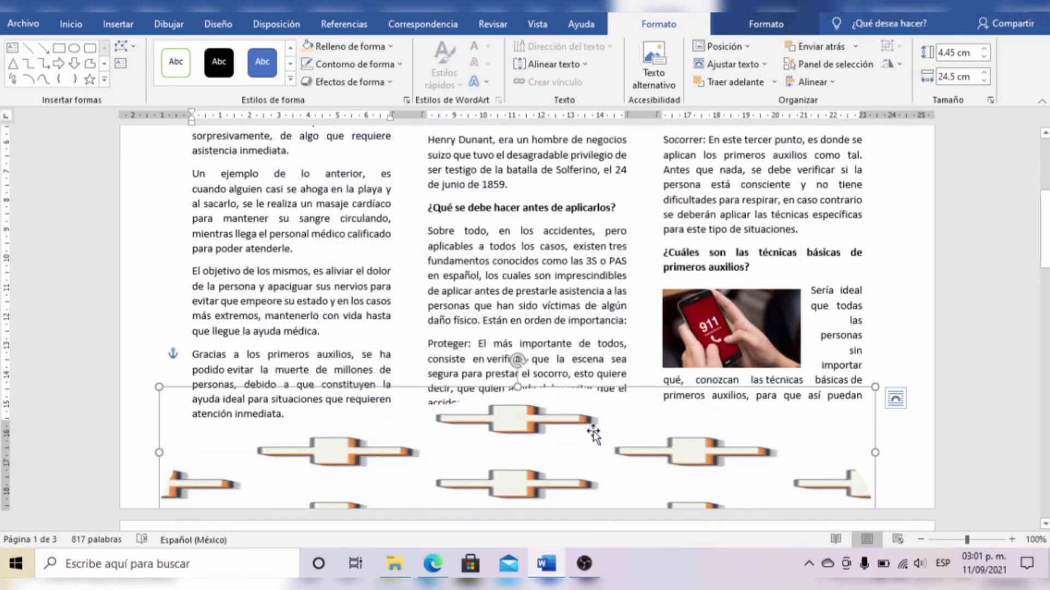
# - Nudge the bottom shape slightly up and place it behind the text
pyautogui.moveTo(593, 435)
pyautogui.mouseDown()
pyautogui.moveTo(595, 418)
pyautogui.moveTo(597, 427)
pyautogui.mouseUp()
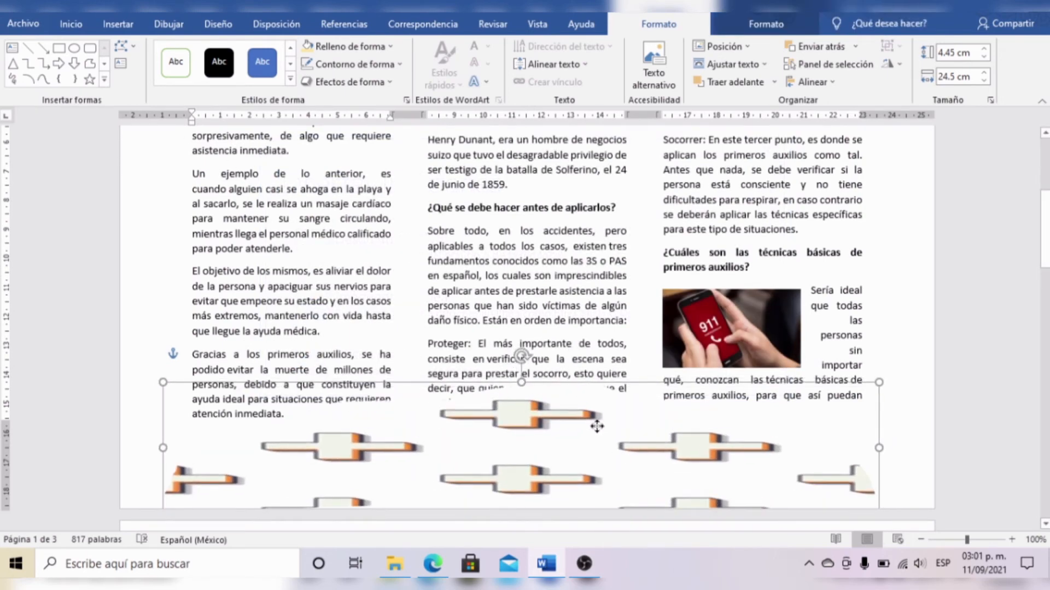
pyautogui.click(736, 61)
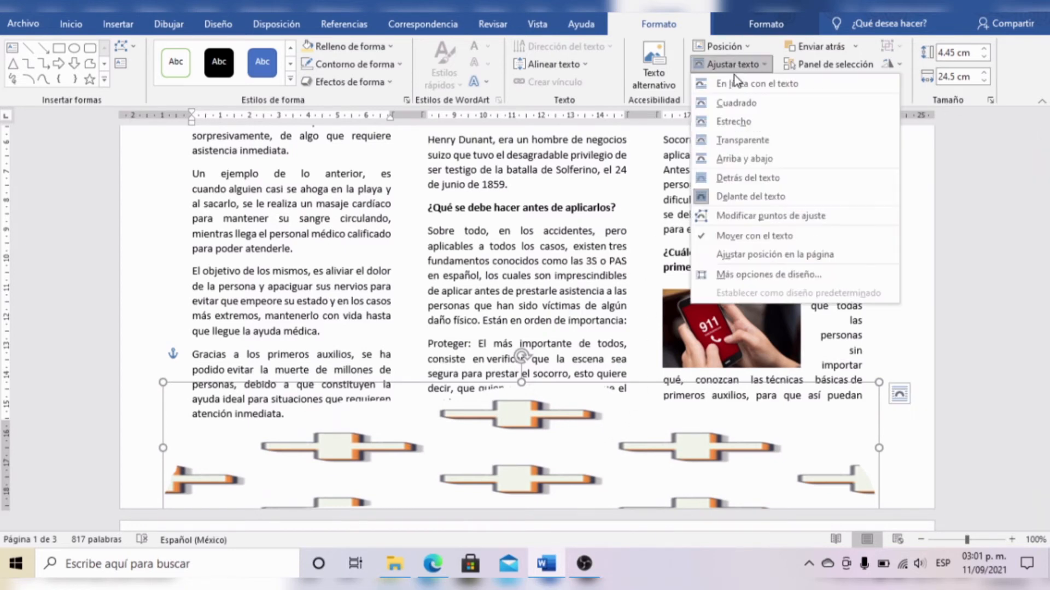
pyautogui.click(743, 177)
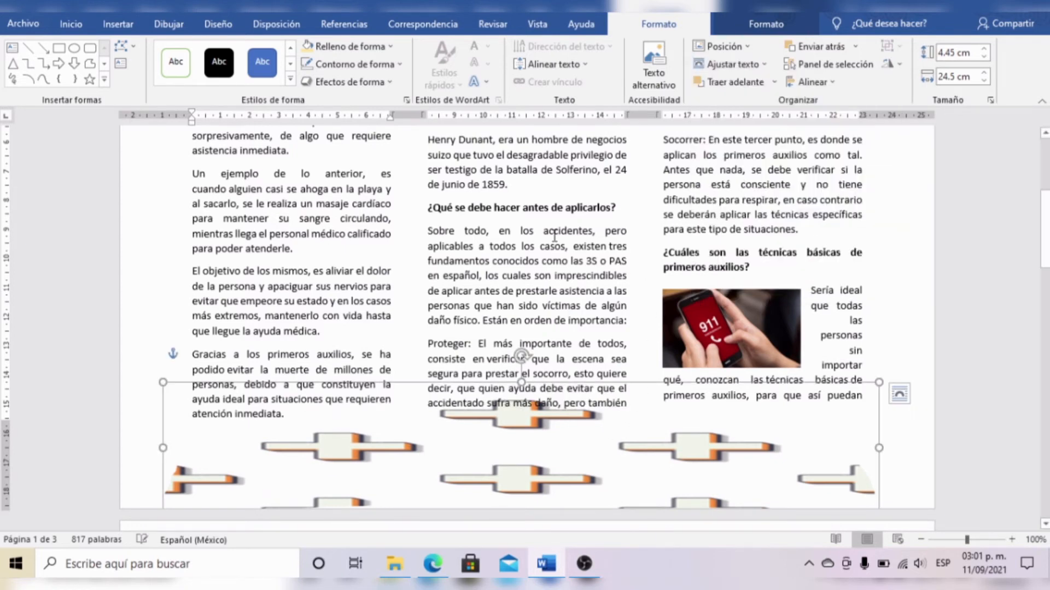
# - Fill the bottom shape with the lightest orange theme color and lower it to the page's bottom edge
pyautogui.click(361, 47)
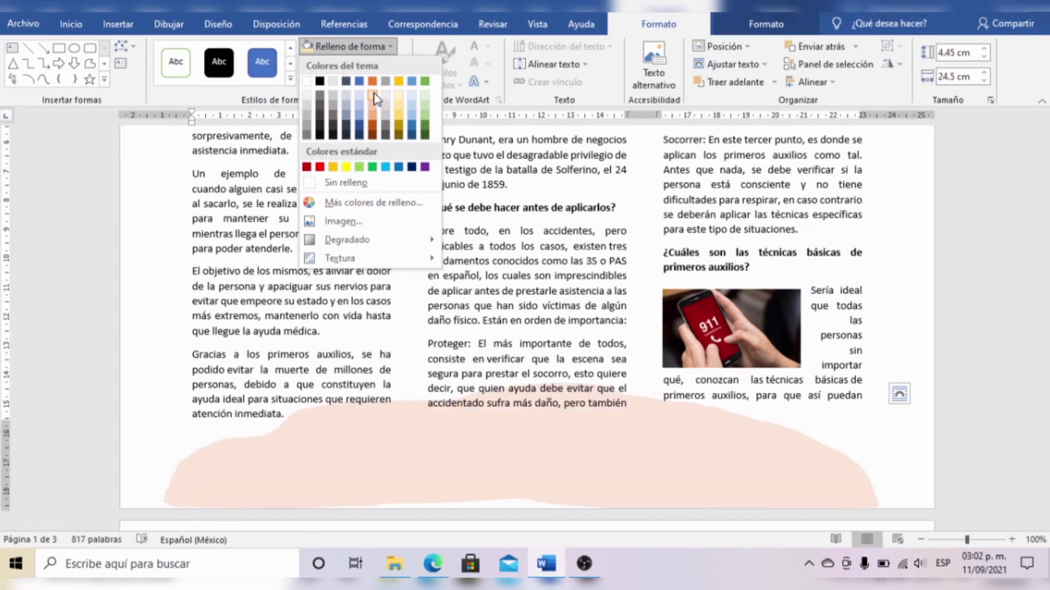
pyautogui.click(373, 96)
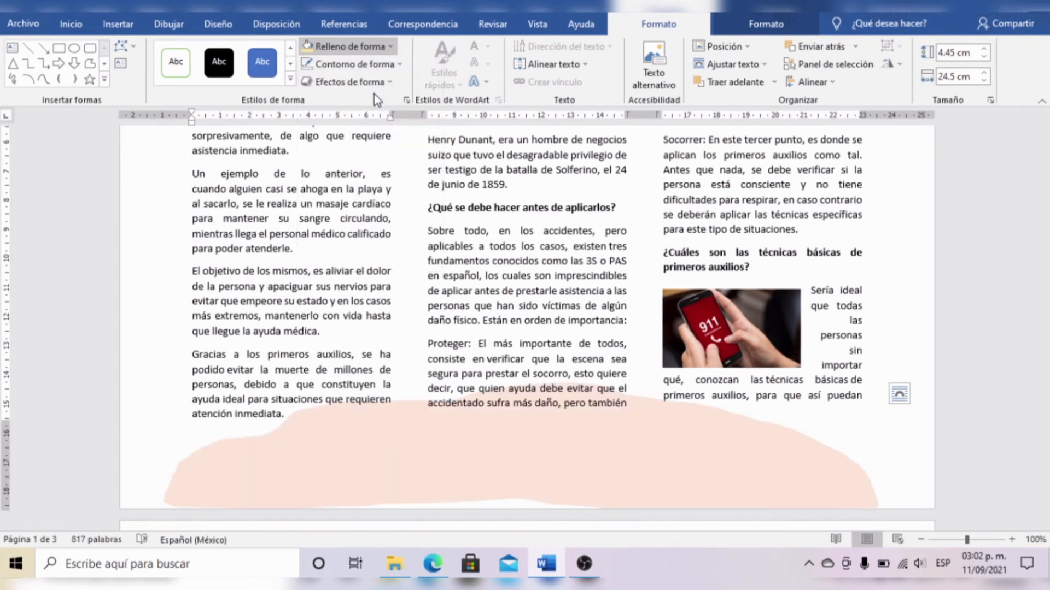
pyautogui.moveTo(592, 449); pyautogui.dragTo(590, 458)
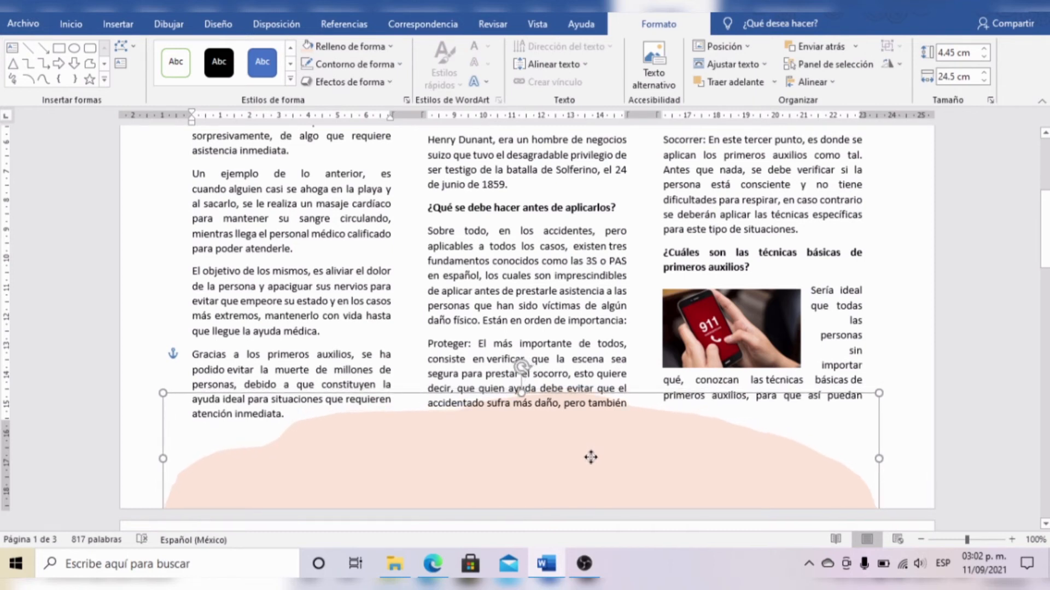
pyautogui.click(884, 296)
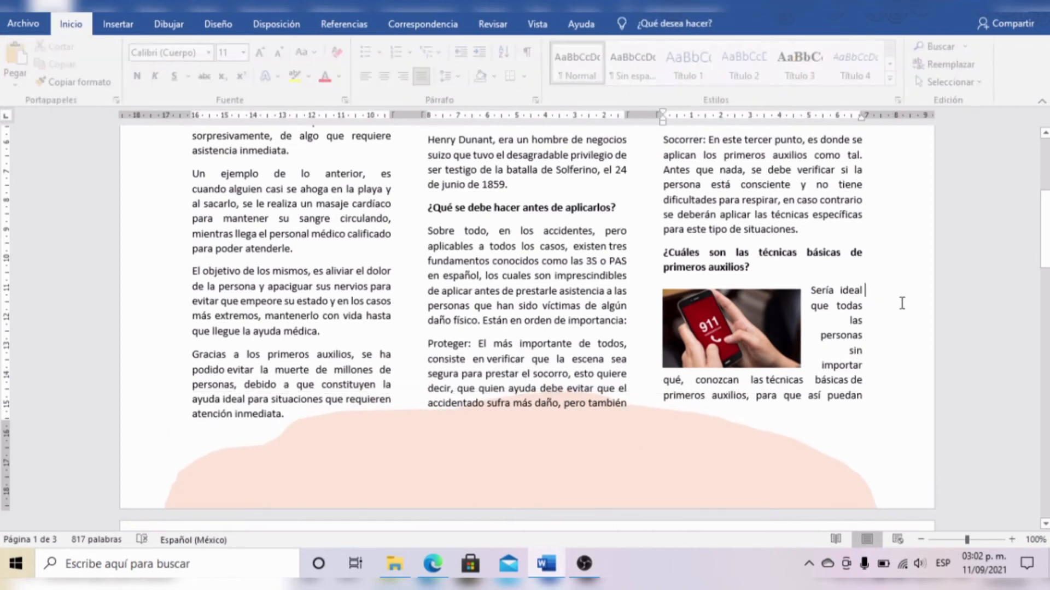
# - Examine the corner and bottom decorations on page 1, both in the document and in the print preview
pyautogui.scroll(5, 885, 313)
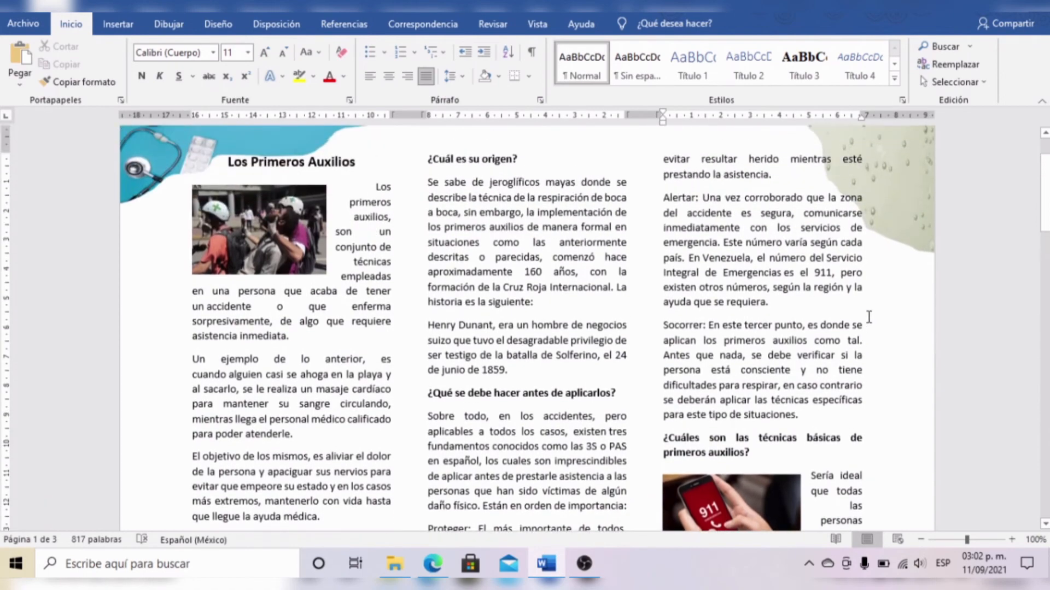
pyautogui.scroll(-2, 869, 318)
pyautogui.scroll(3, 869, 317)
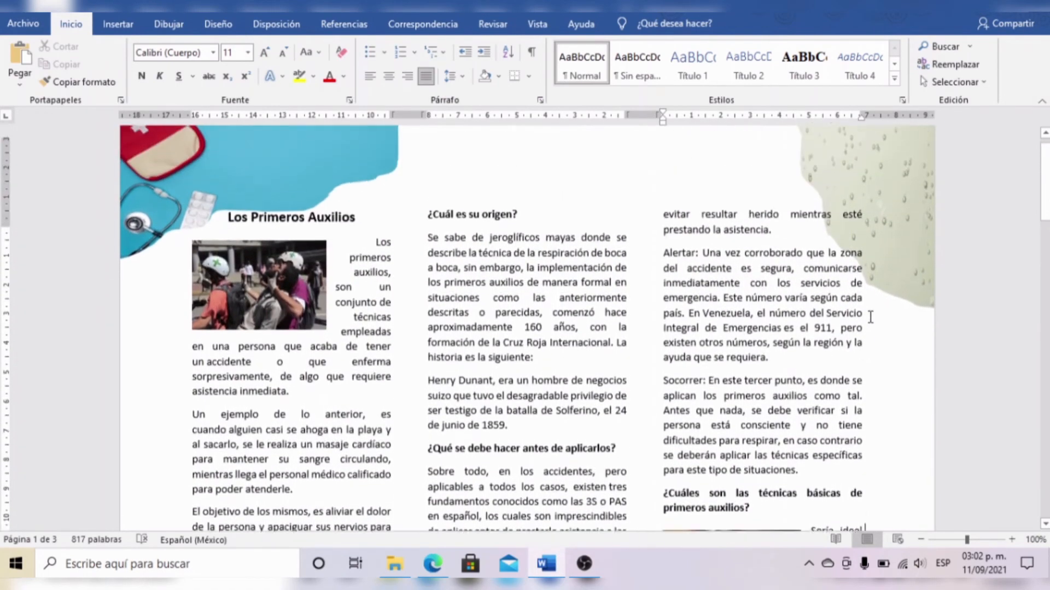
pyautogui.scroll(-5, 870, 317)
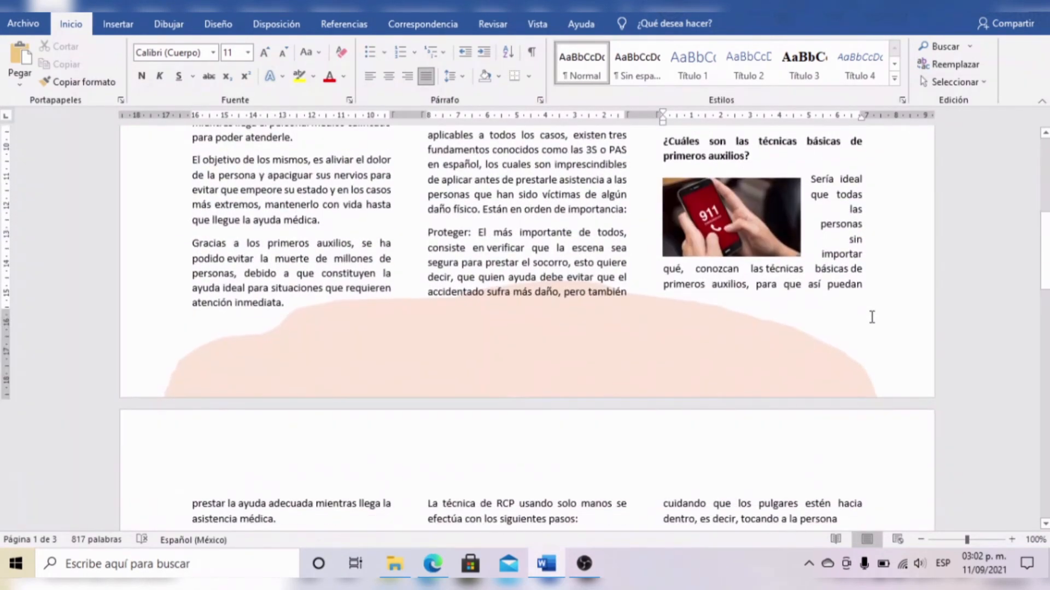
pyautogui.scroll(5, 872, 317)
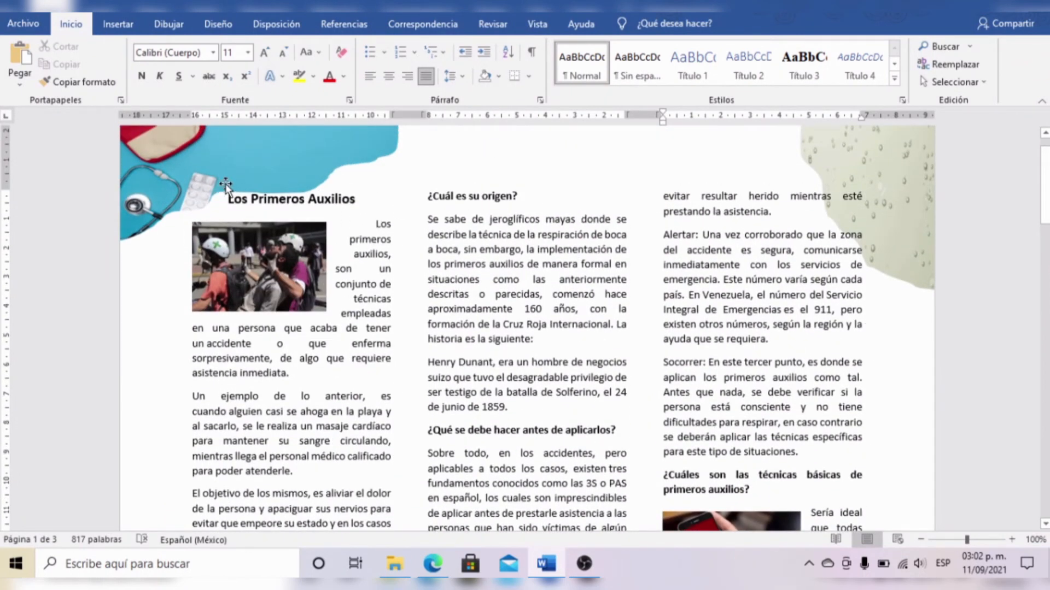
pyautogui.moveTo(1045, 218); pyautogui.dragTo(1045, 210)
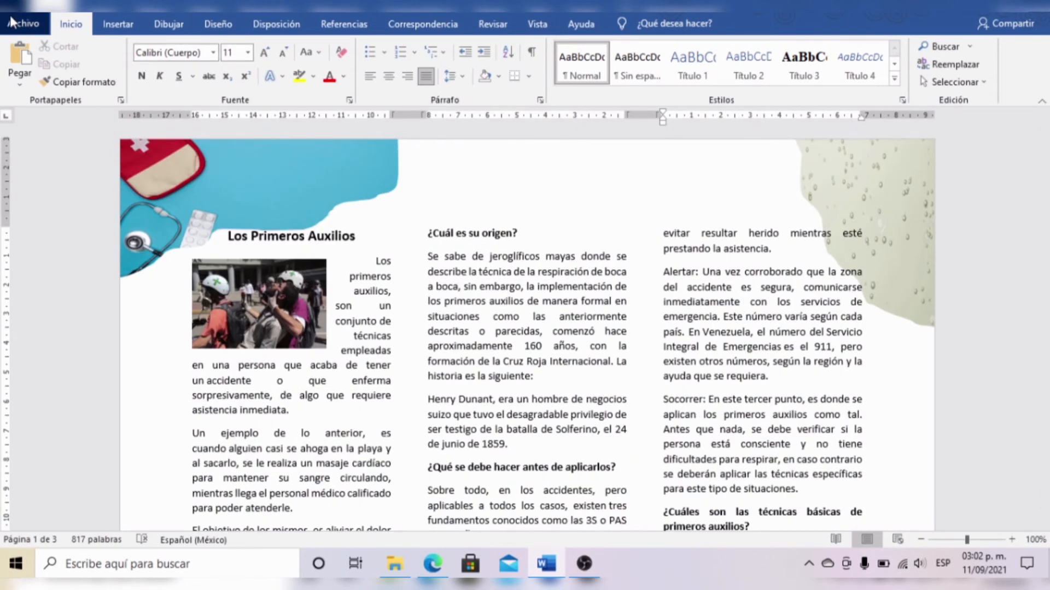
pyautogui.click(22, 24)
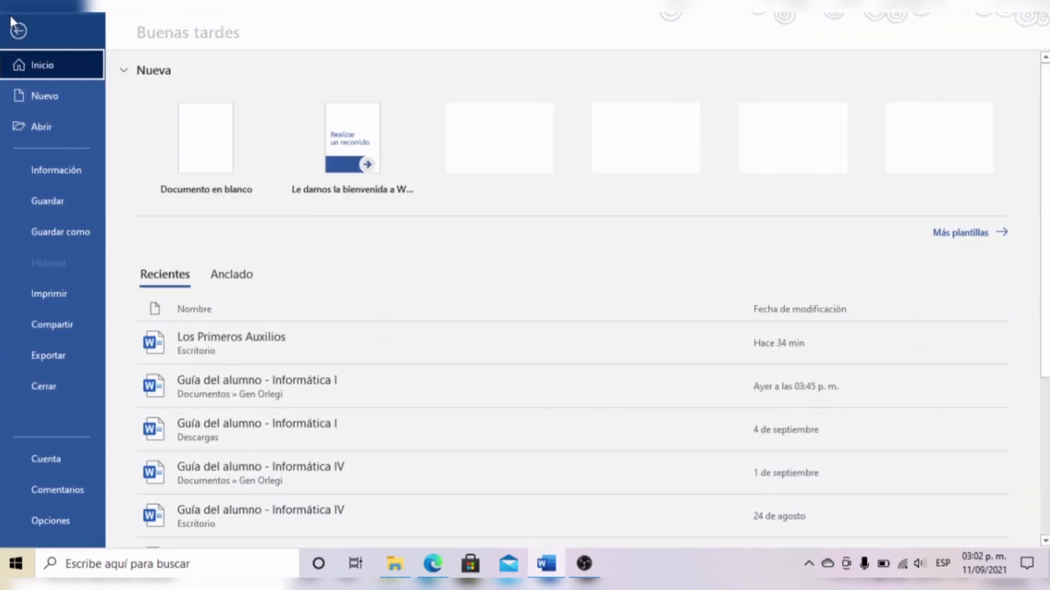
pyautogui.click(46, 295)
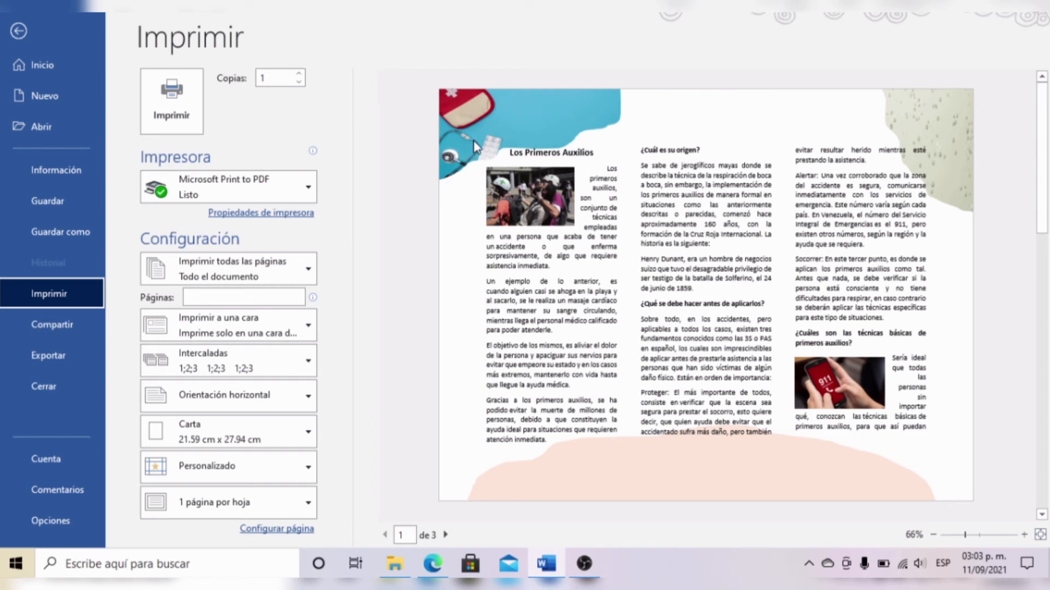
pyautogui.click(18, 33)
# - Move the two corner picture shapes and the orange bottom shape slightly inward, away from page 1's edges
pyautogui.scroll(10, 178, 167)
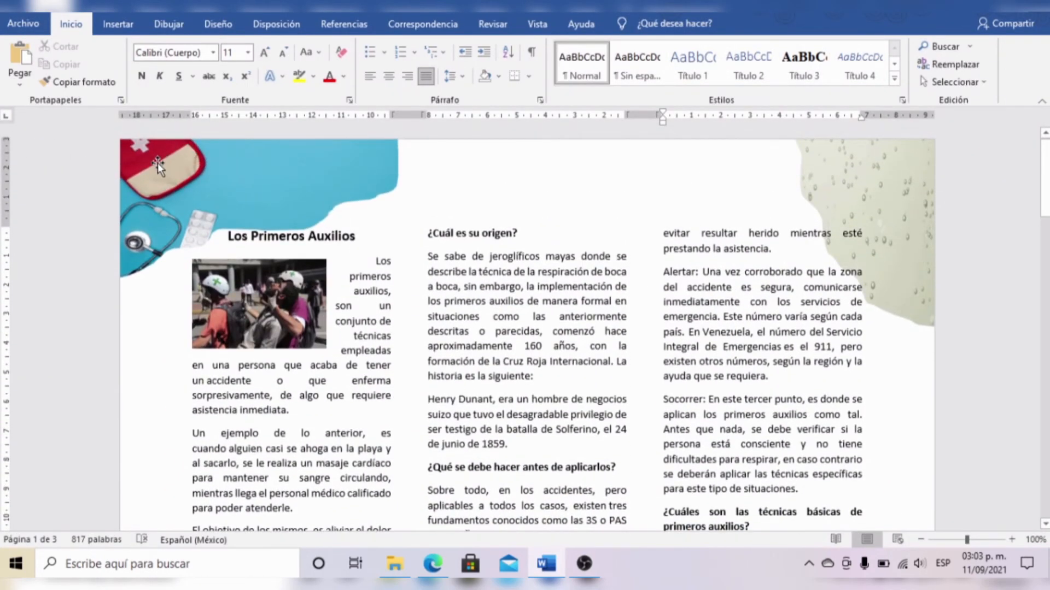
pyautogui.moveTo(178, 180); pyautogui.dragTo(196, 193)
pyautogui.moveTo(197, 193); pyautogui.dragTo(199, 196)
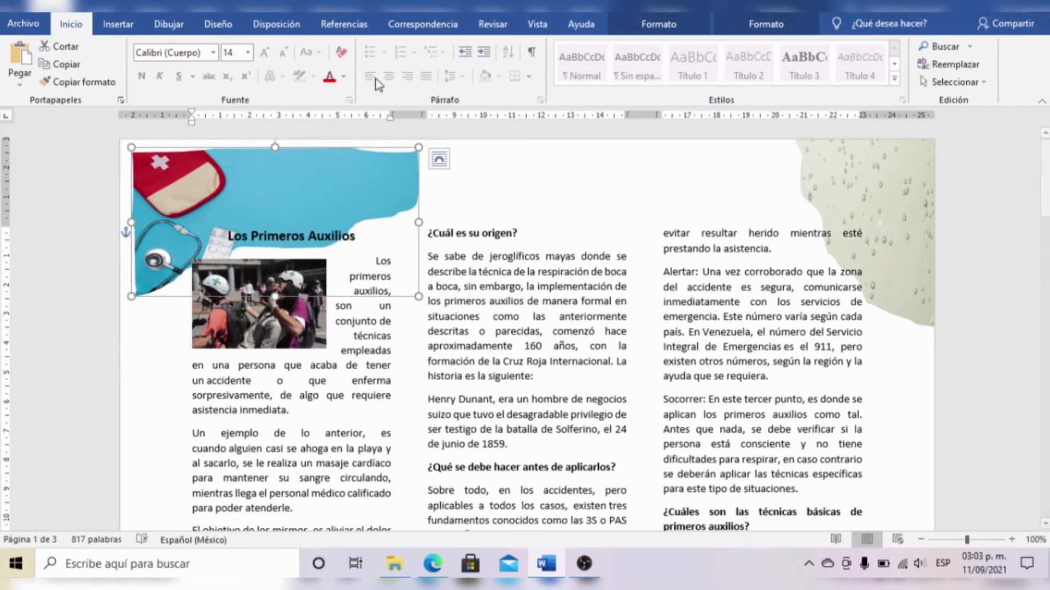
pyautogui.click(844, 186)
pyautogui.moveTo(844, 186); pyautogui.dragTo(834, 224)
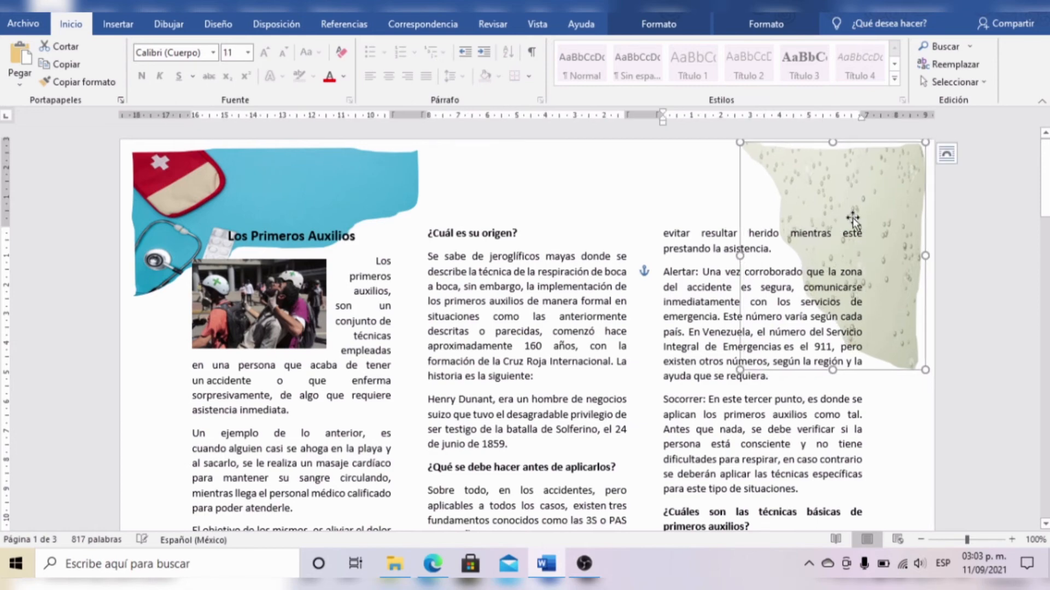
pyautogui.moveTo(1038, 197); pyautogui.dragTo(1031, 254)
pyautogui.moveTo(552, 438); pyautogui.dragTo(559, 406)
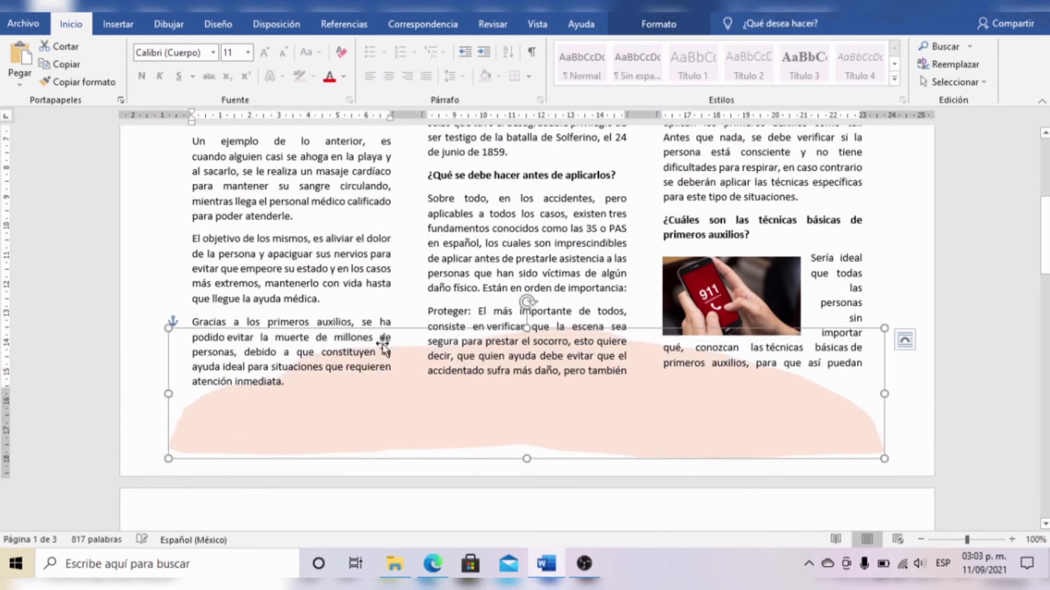
# - Check in the print preview how page 1's decorations sit inside the page edges
pyautogui.click(21, 23)
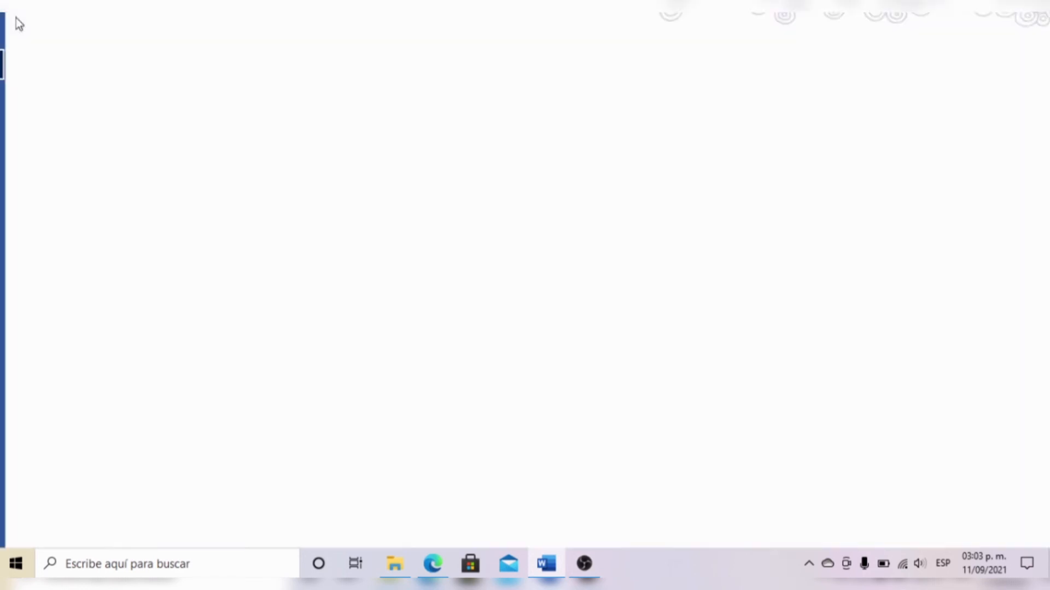
pyautogui.click(49, 294)
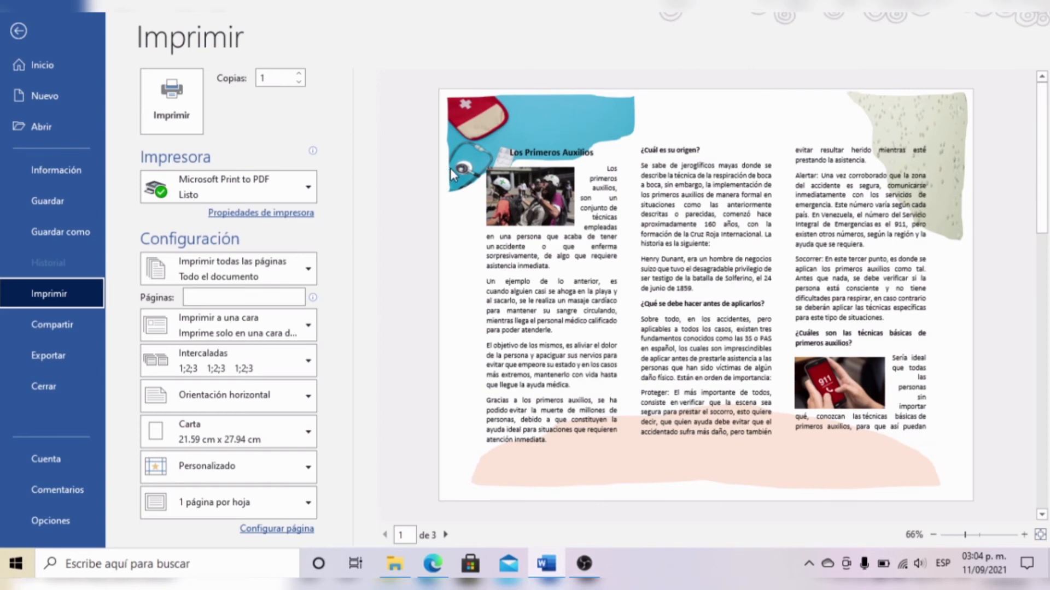
pyautogui.click(18, 32)
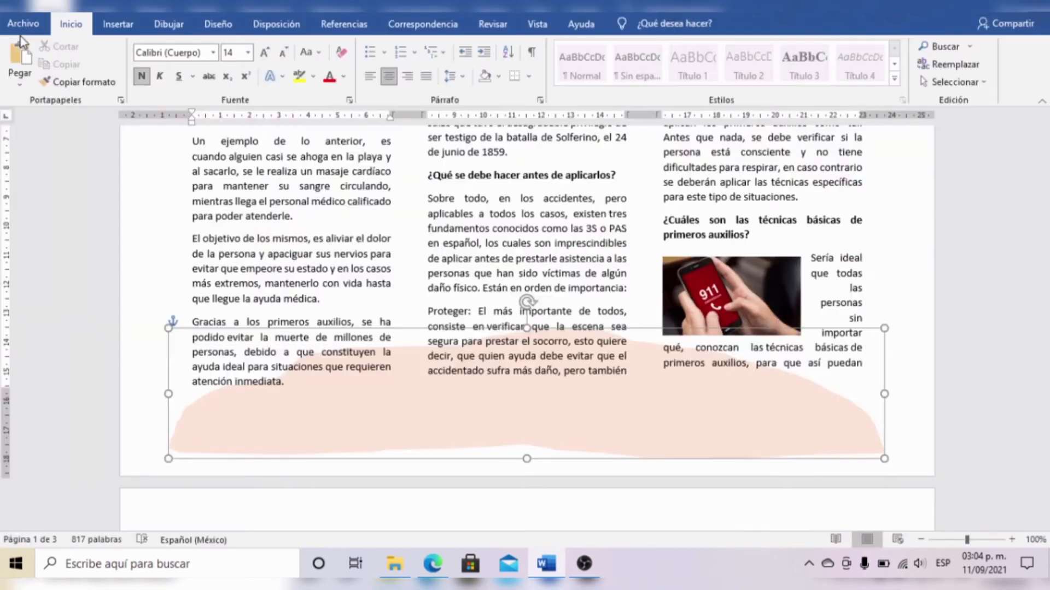
# - Review page 1 and the second page's ¿Sabías qué?, credits and Guía básica cover panels of the leaflet
pyautogui.scroll(5, 1022, 210)
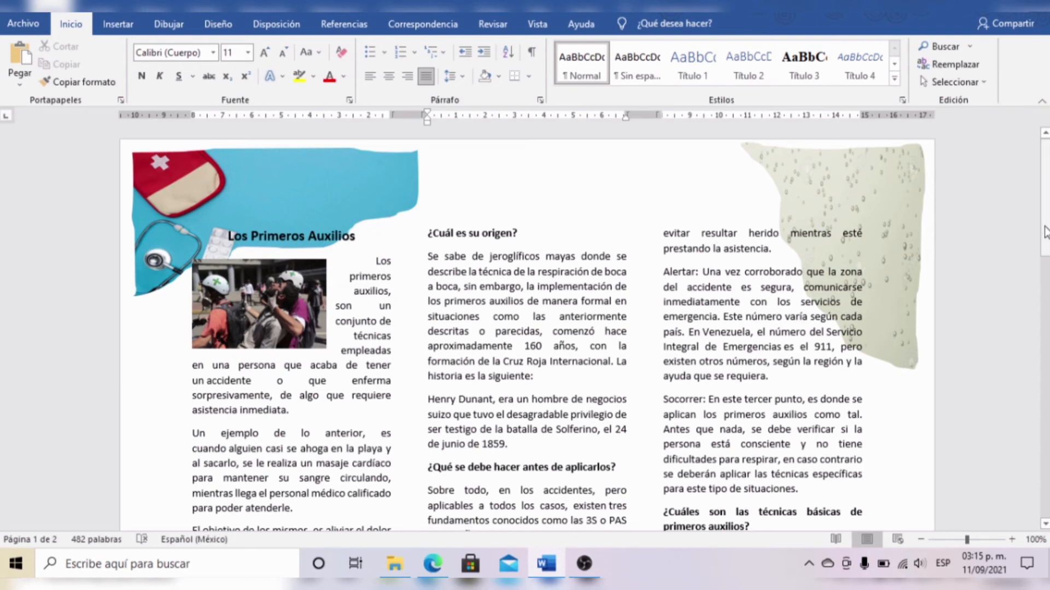
pyautogui.moveTo(1045, 234); pyautogui.dragTo(1046, 252)
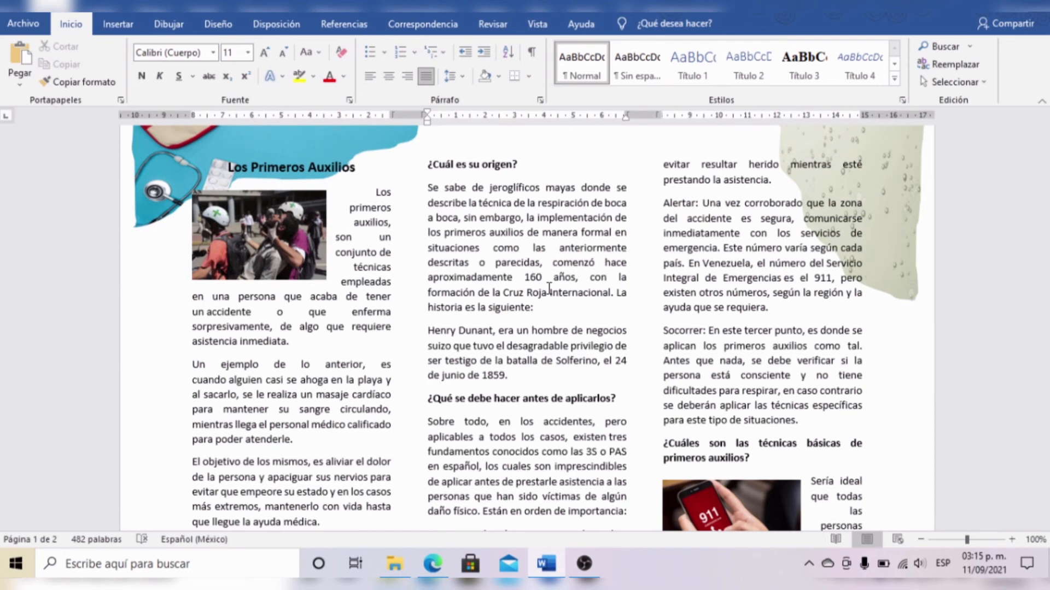
pyautogui.moveTo(1046, 189); pyautogui.dragTo(1024, 371)
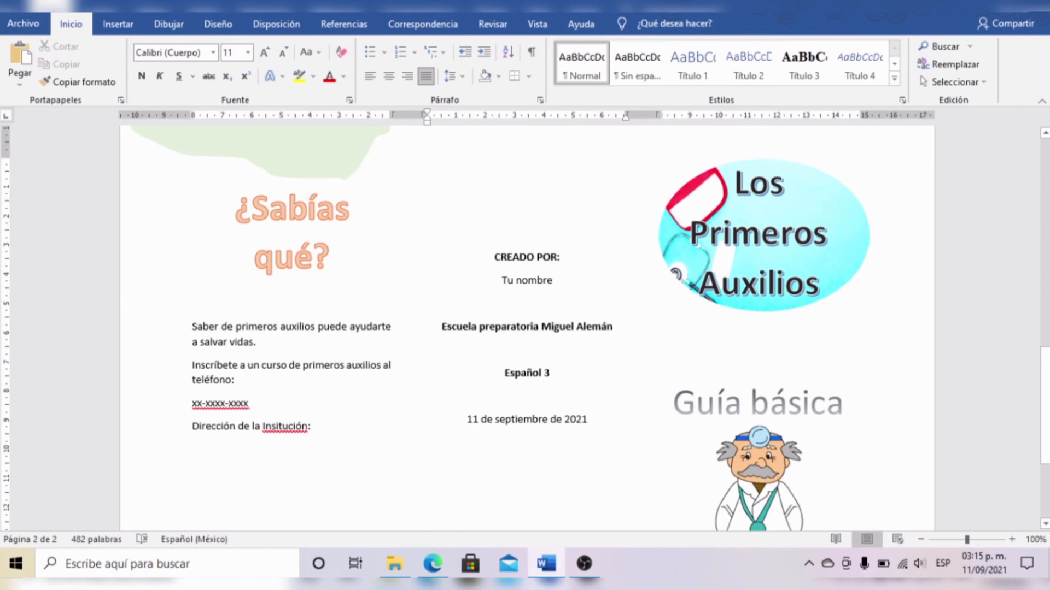
pyautogui.moveTo(1045, 364)
pyautogui.mouseDown()
pyautogui.moveTo(1043, 352)
pyautogui.moveTo(1039, 361)
pyautogui.mouseUp()
pyautogui.moveTo(1046, 380)
pyautogui.mouseDown()
pyautogui.moveTo(1047, 350)
pyautogui.moveTo(1047, 384)
pyautogui.mouseUp()
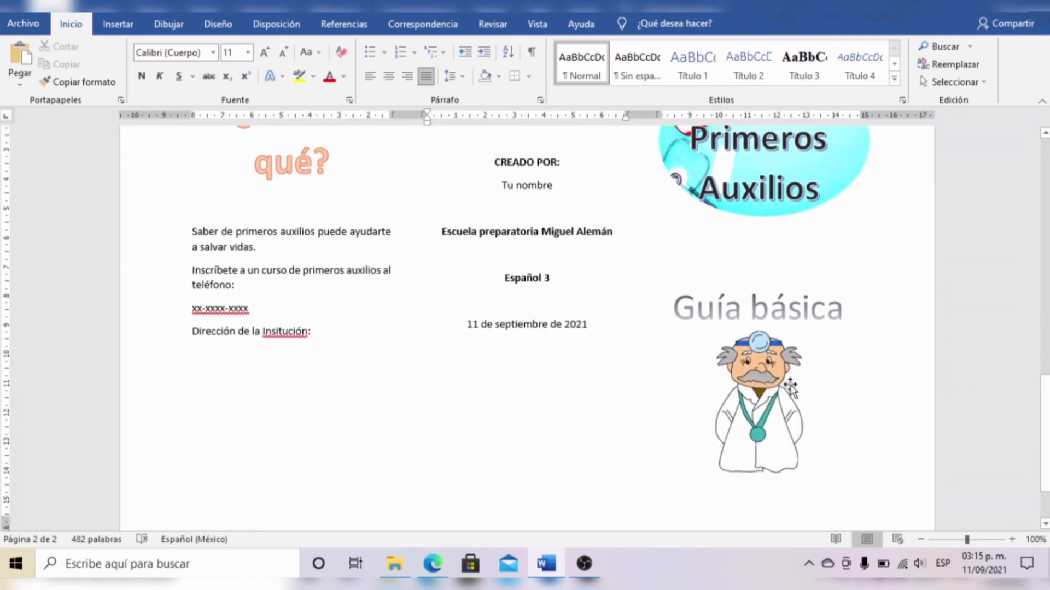
pyautogui.moveTo(1047, 434); pyautogui.dragTo(1045, 393)
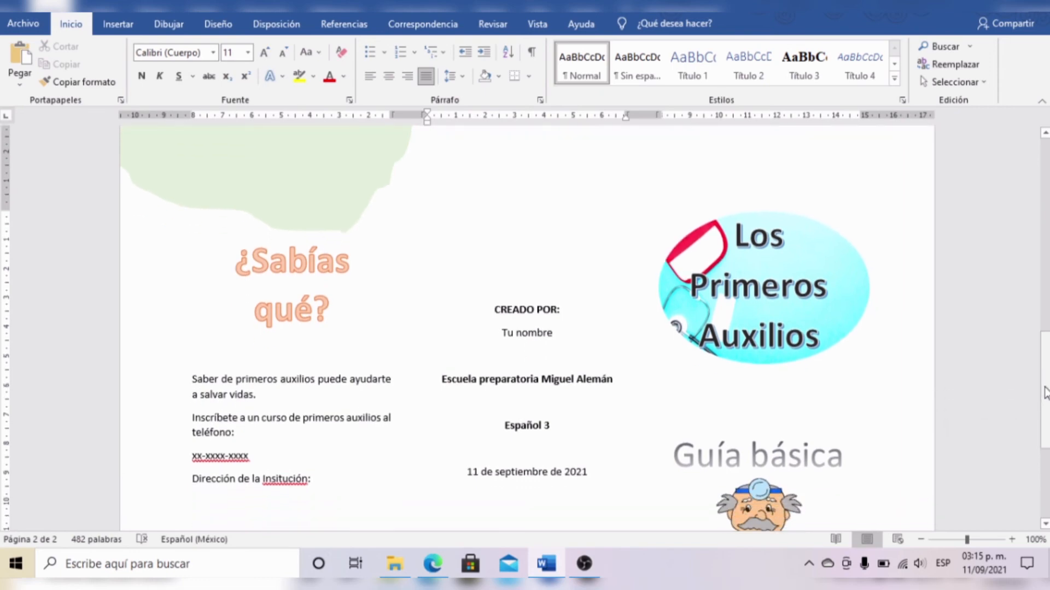